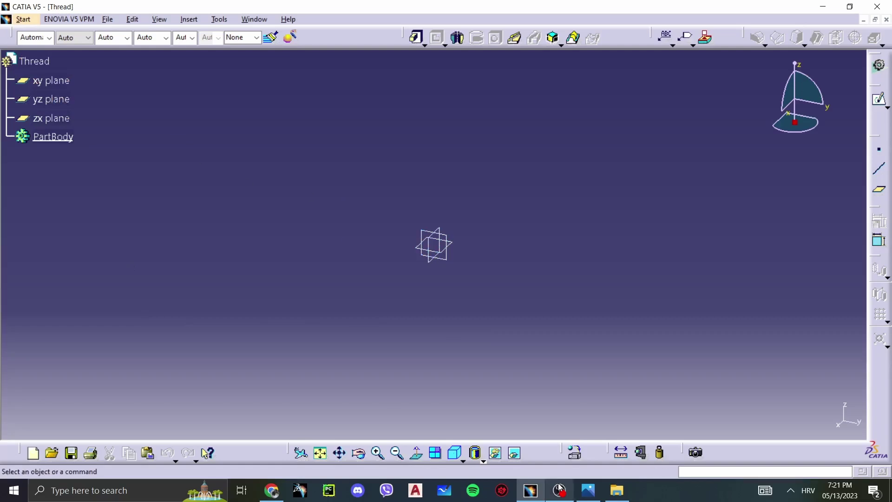
- Bring up Screenshot_1.png in Photos with the M16 hex-head bolt drawing
click(588, 490)
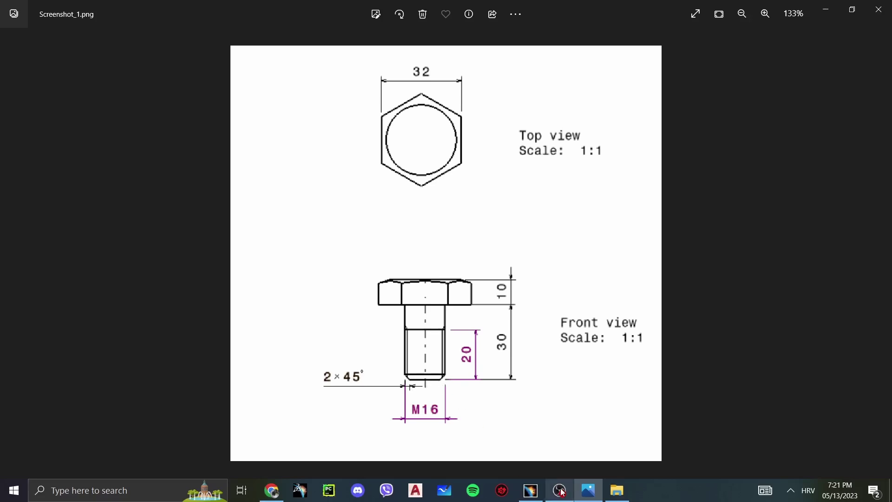
- Start a new sketch on the xy plane of the CATIA part
click(530, 490)
click(453, 247)
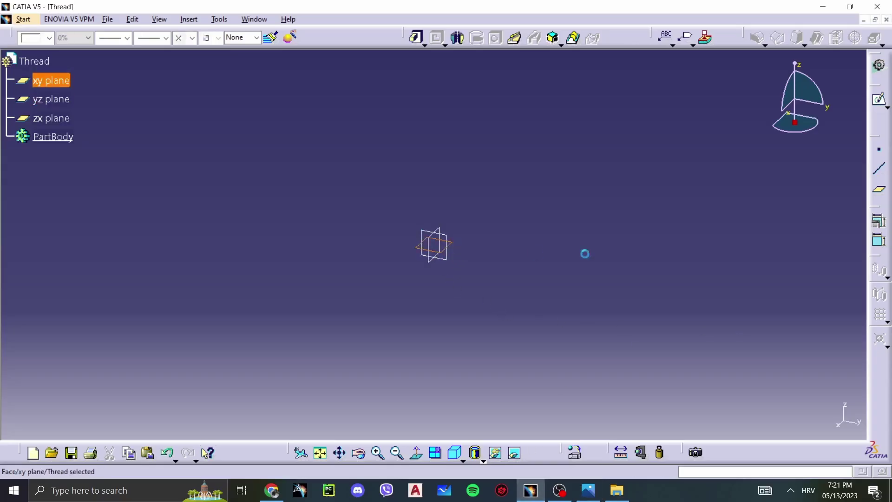
click(878, 99)
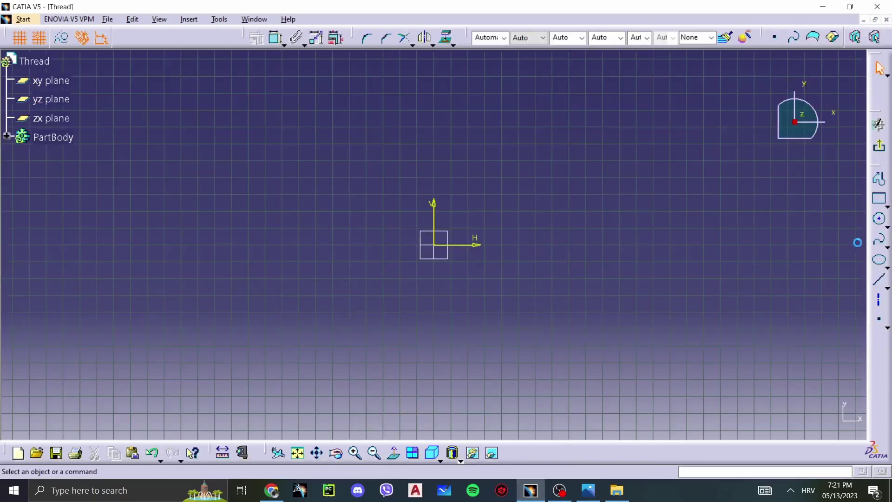
- Draw a circle centred on the origin with a 16 mm diameter, then exit the sketch
click(878, 218)
click(433, 245)
click(541, 244)
click(609, 240)
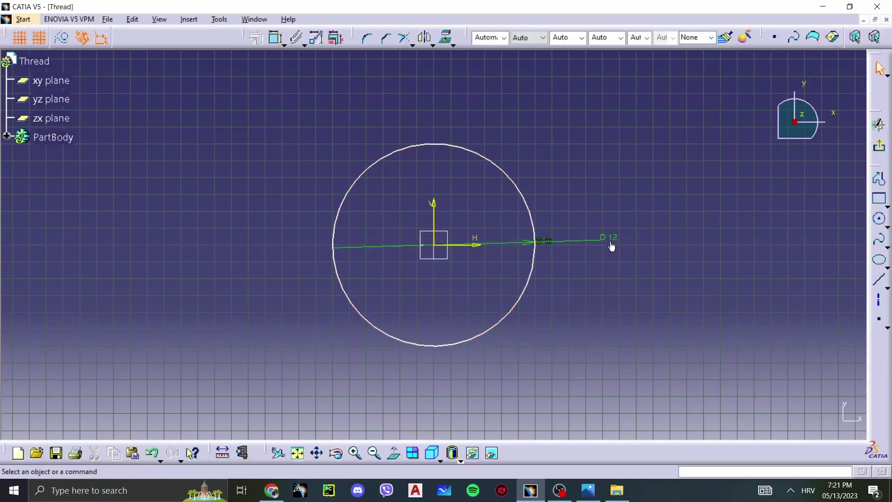
double_click(610, 239)
text(16)
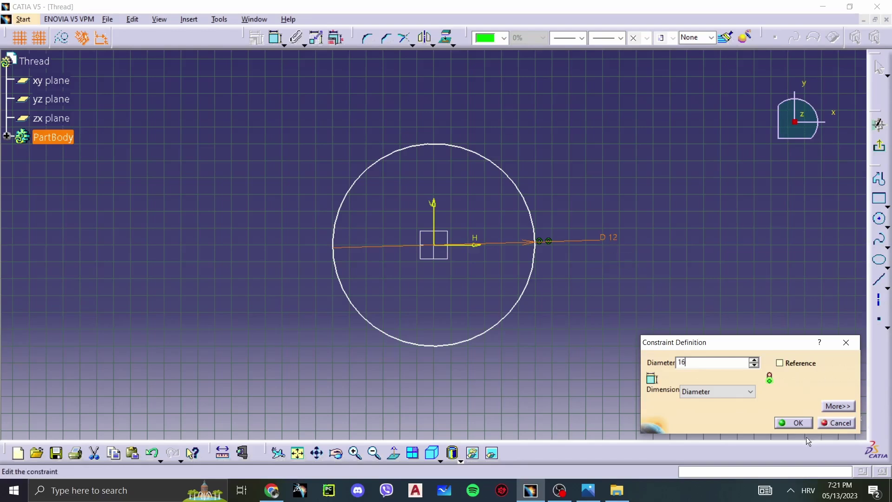
click(793, 422)
click(879, 146)
- Start a pad on the circle sketch, checking the shank length on the drawing
click(417, 38)
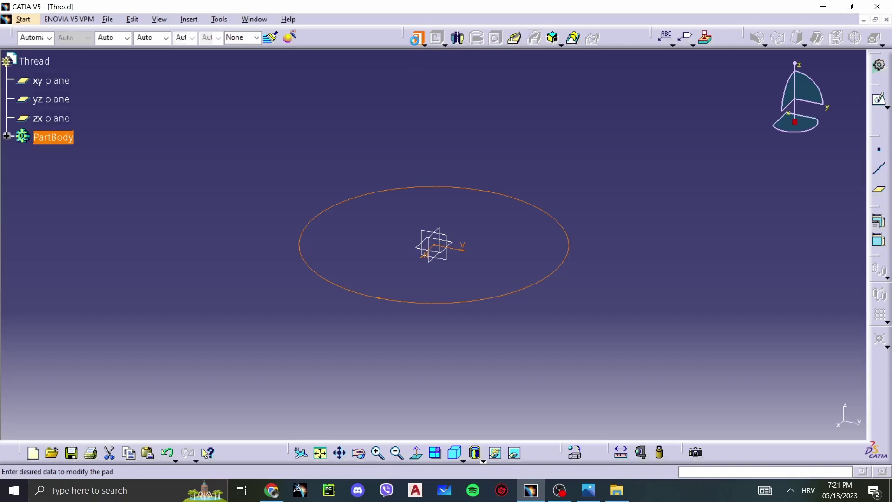
click(589, 496)
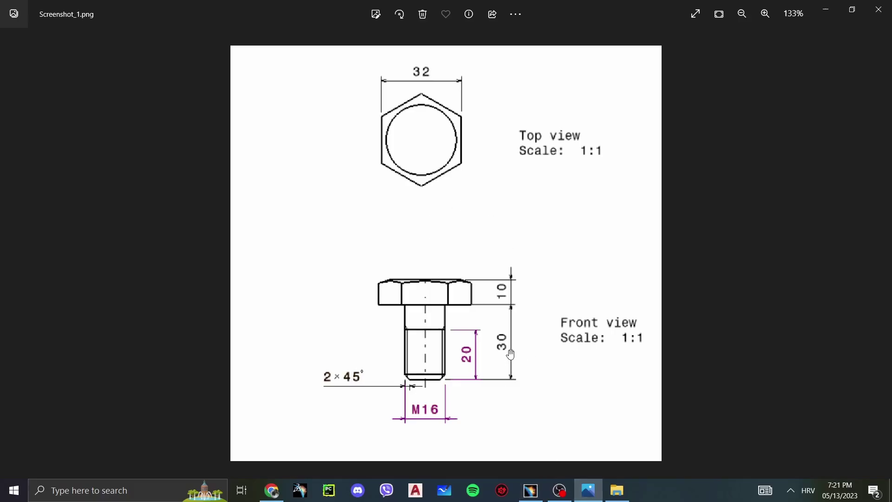
key(alt+Tab)
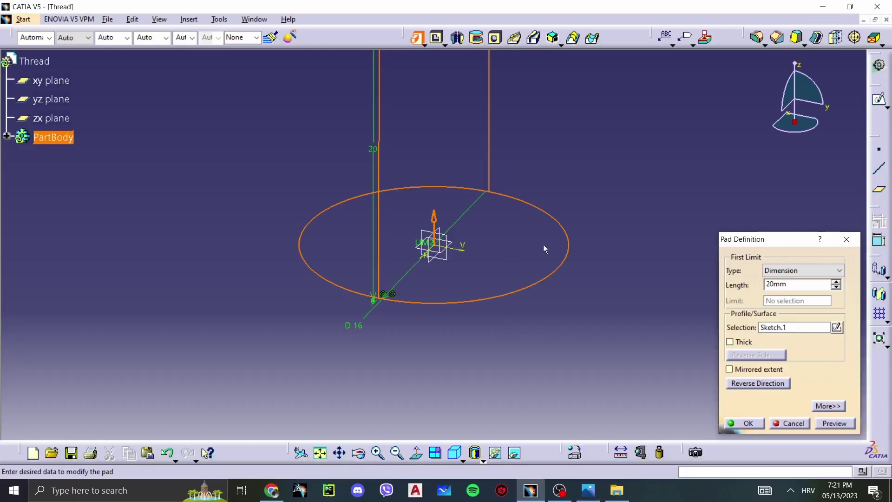
- Finish the 30 mm cylindrical pad and start a sketch on its top face
text(30)
click(741, 422)
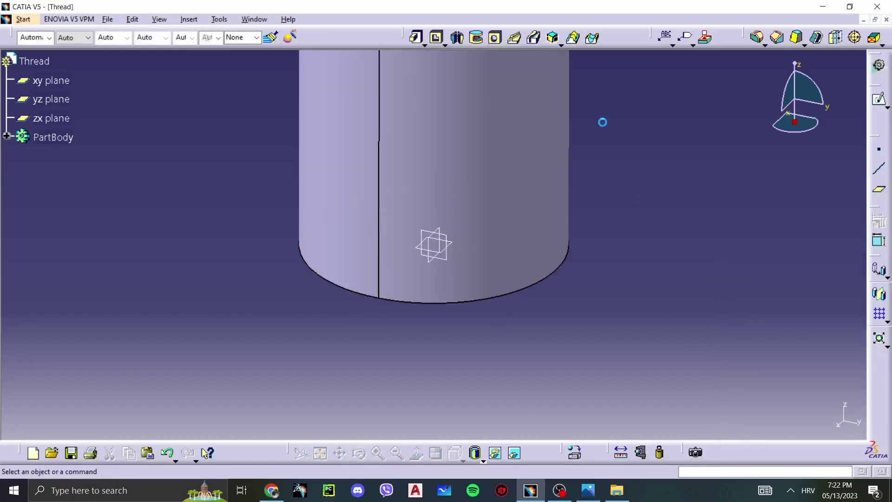
middle_drag(601, 120, 468, 150)
click(468, 150)
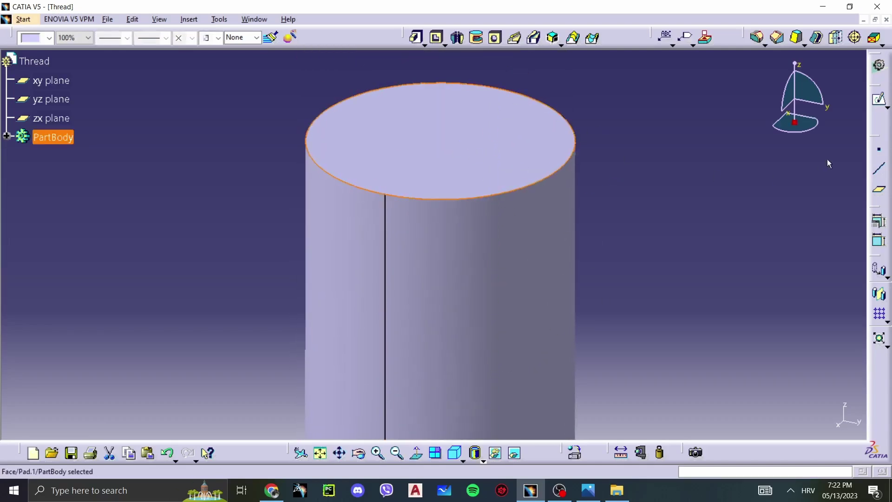
click(704, 37)
mouse_move(484, 294)
middle_down()
mouse_move(444, 250)
mouse_move(483, 295)
mouse_move(470, 266)
mouse_move(467, 275)
middle_up()
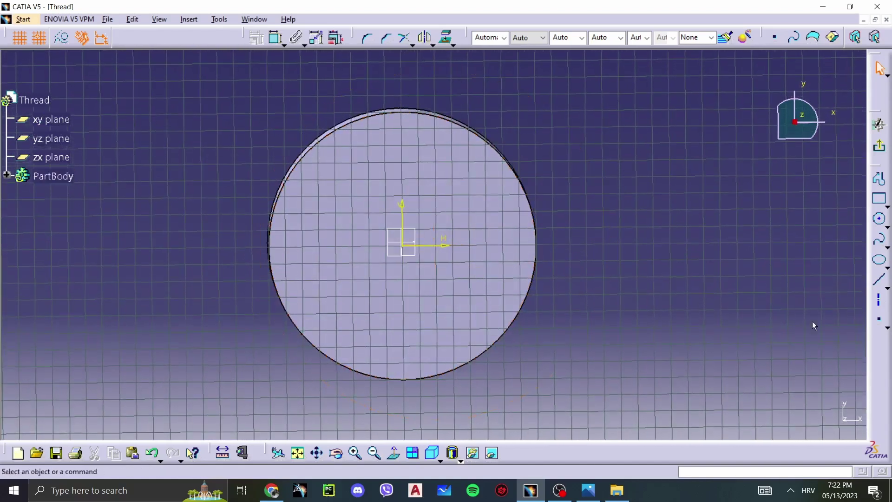
- Draw a 32 mm hexagon centred on the origin for the bolt head
click(886, 207)
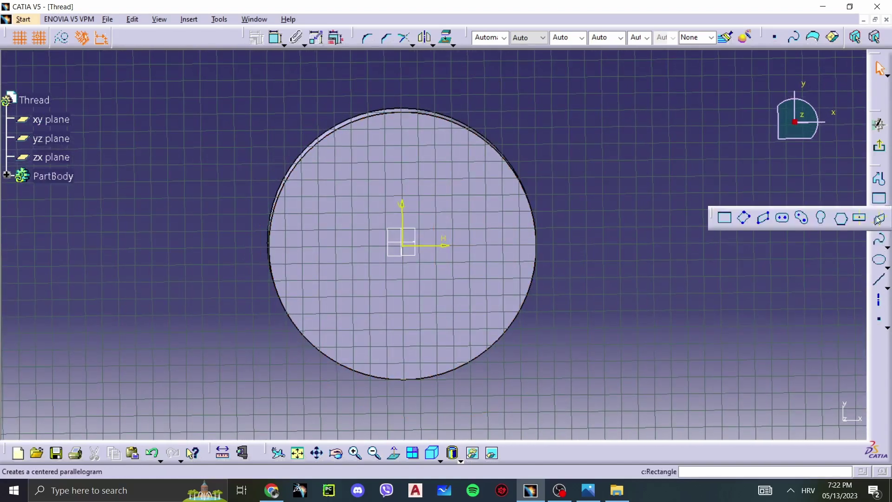
click(839, 217)
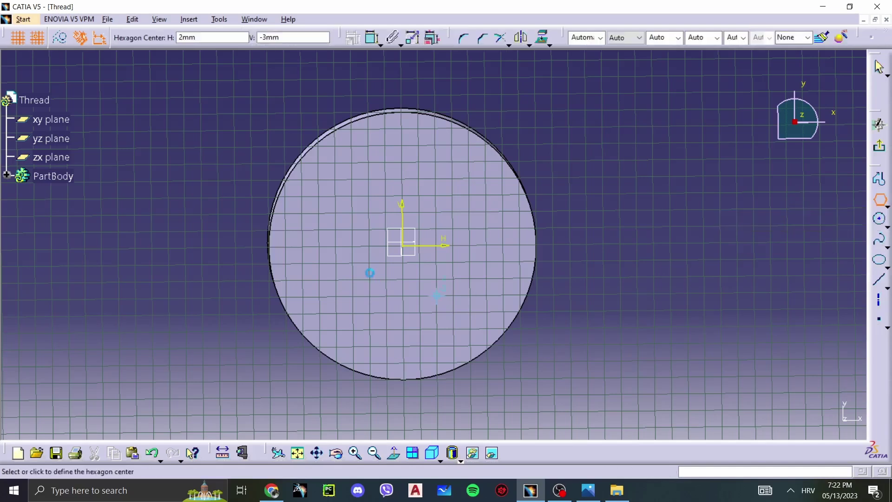
click(402, 245)
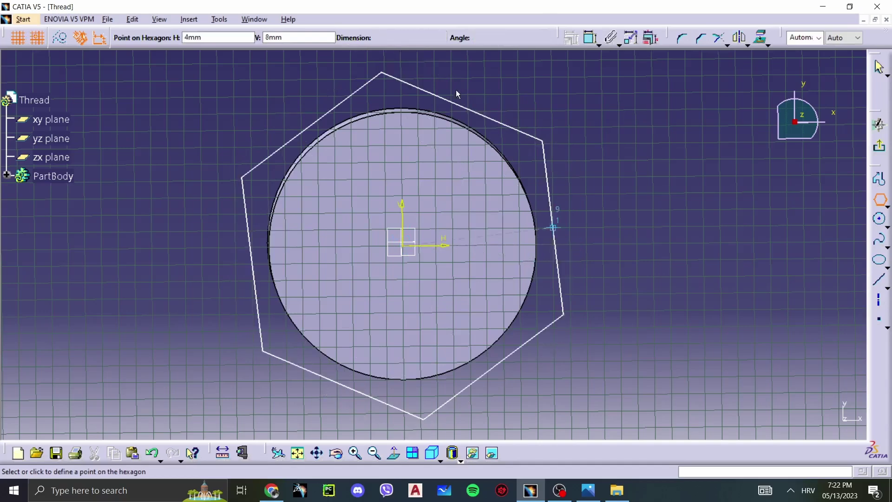
key(alt+Tab)
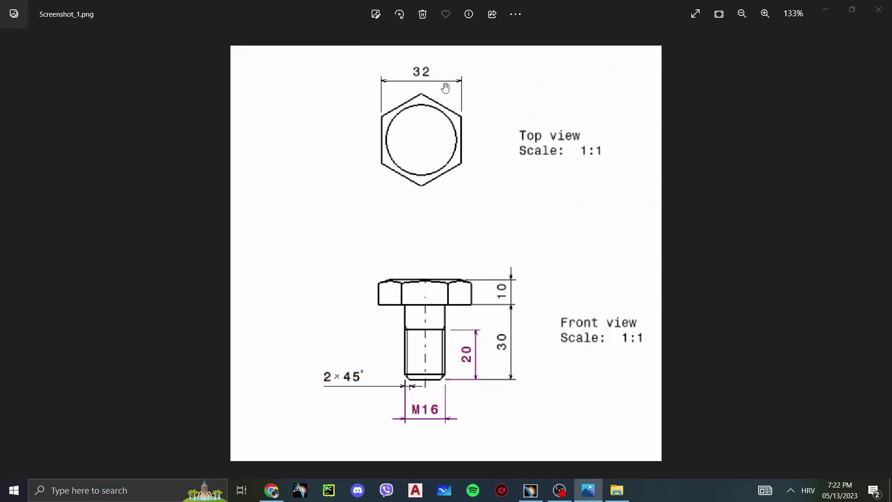
key(alt+Tab)
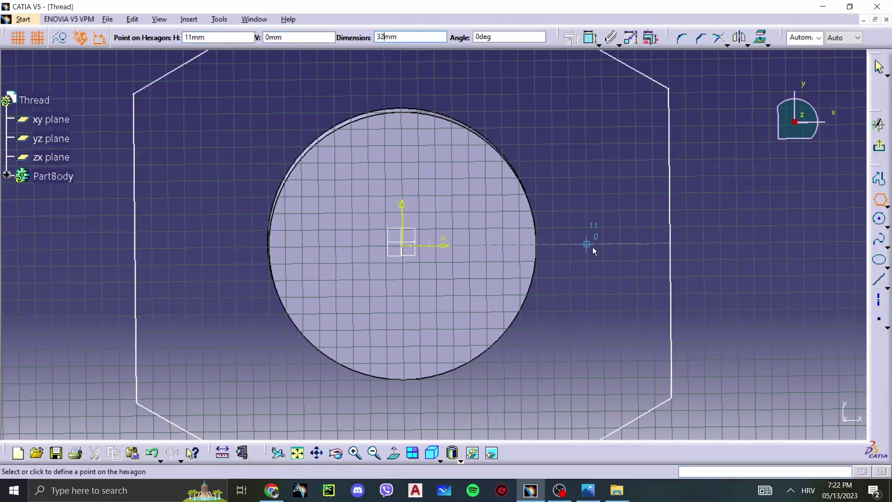
click(691, 242)
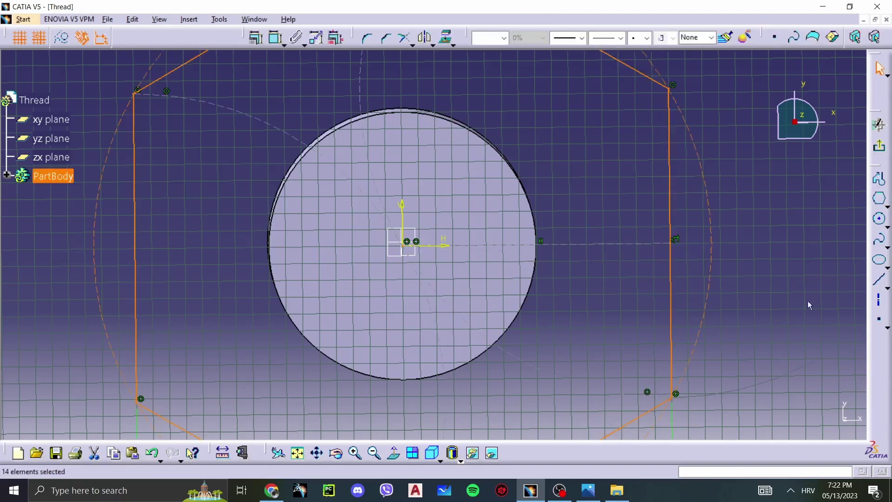
- Exit the sketch and pad the hexagon 10 mm to form the head
click(879, 147)
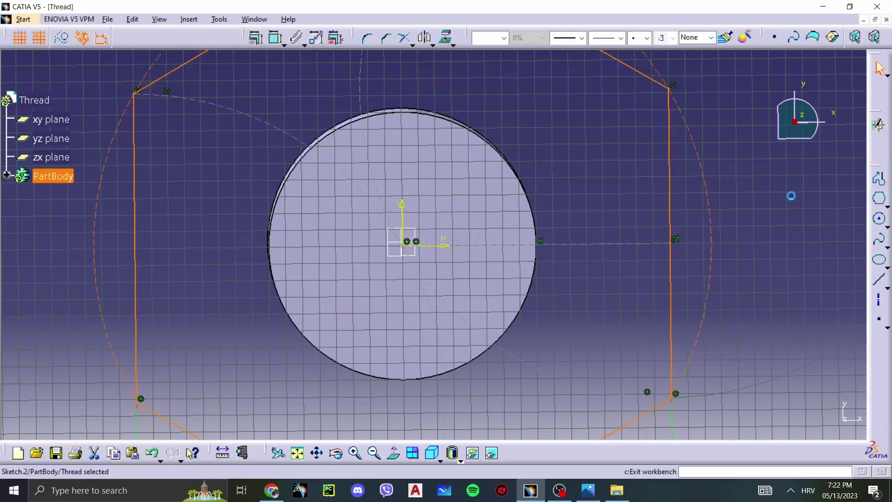
click(588, 490)
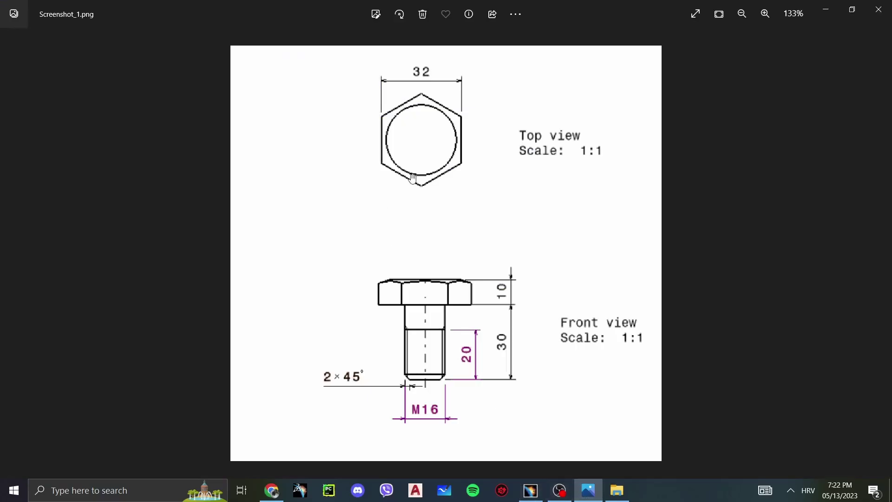
key(alt+Tab)
click(413, 39)
text(10)
key(Return)
middle_drag(714, 292, 585, 269)
key(alt+Tab)
key(alt+Tab)
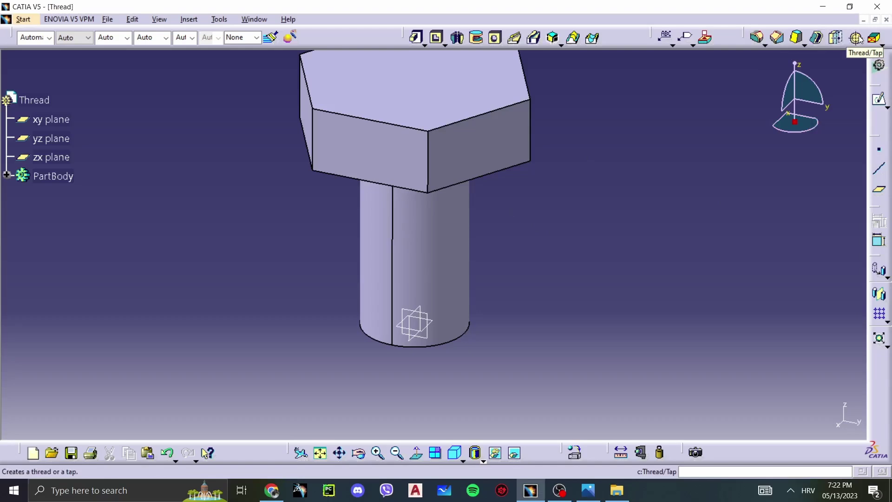
drag(662, 175, 678, 144)
right_click(740, 42)
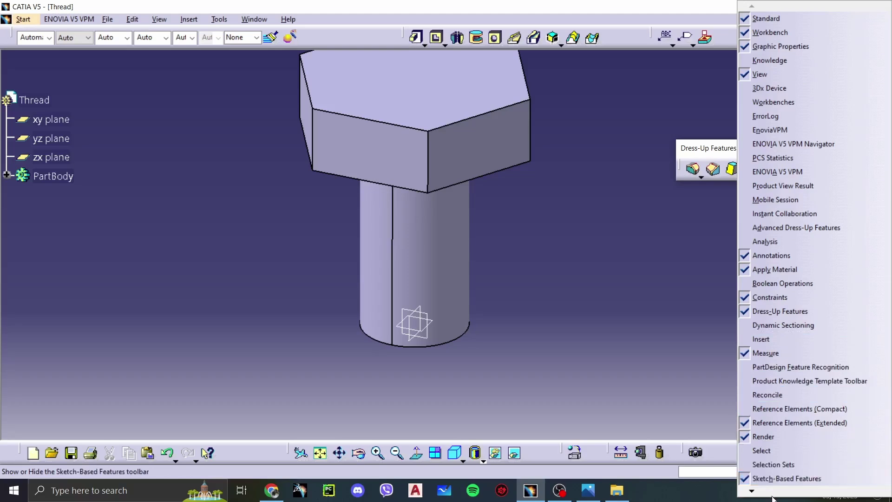
mouse_move(753, 491)
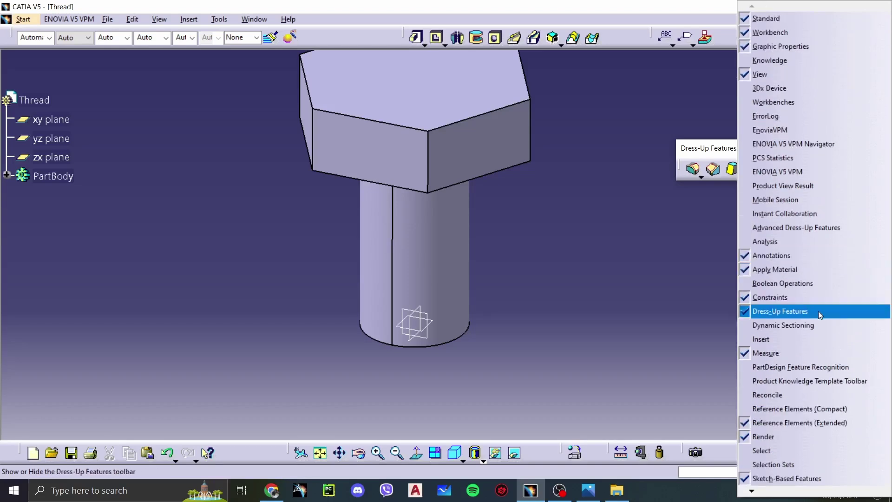
click(715, 203)
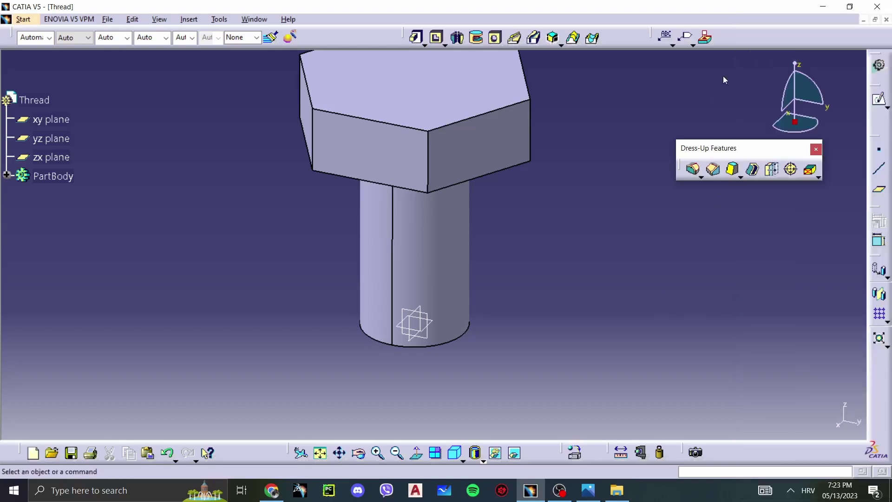
drag(776, 30, 781, 36)
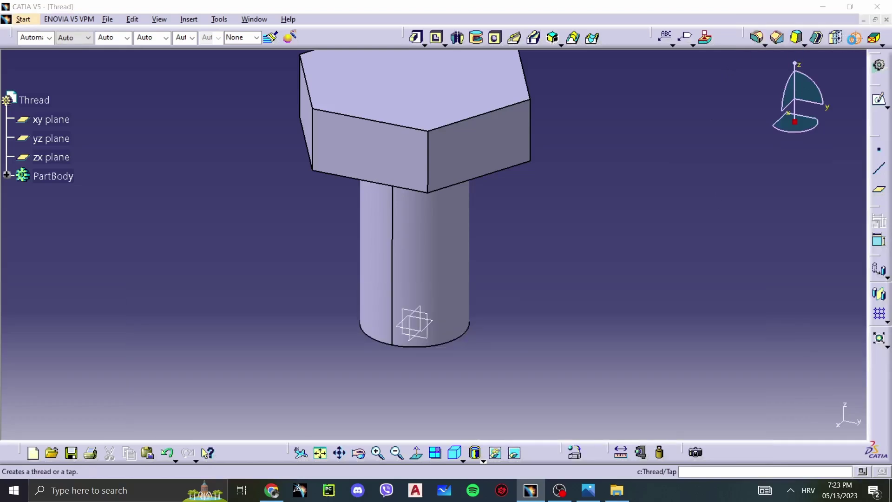
- Define a thread on the shank's side face, limited by the shank's end face
click(855, 37)
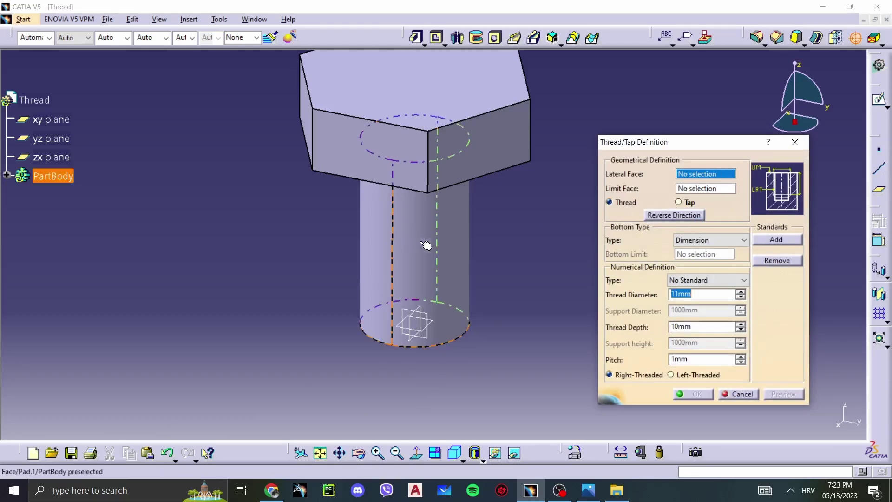
click(454, 252)
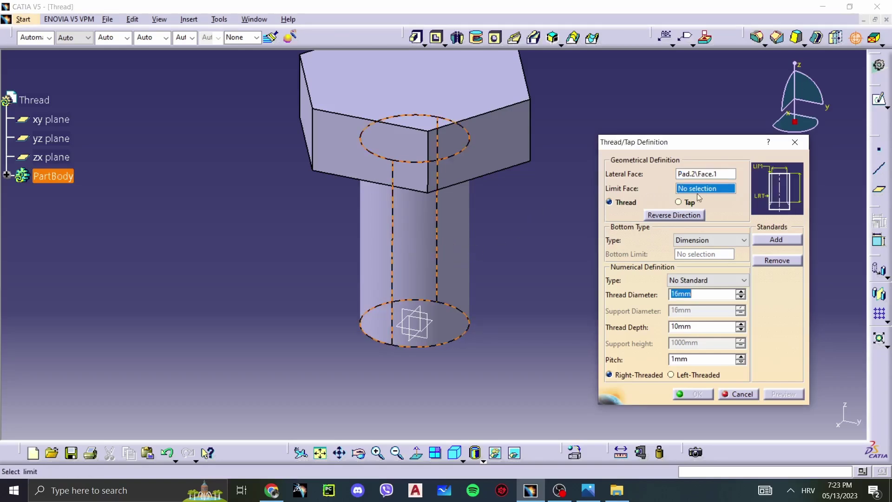
middle_drag(379, 350, 455, 221)
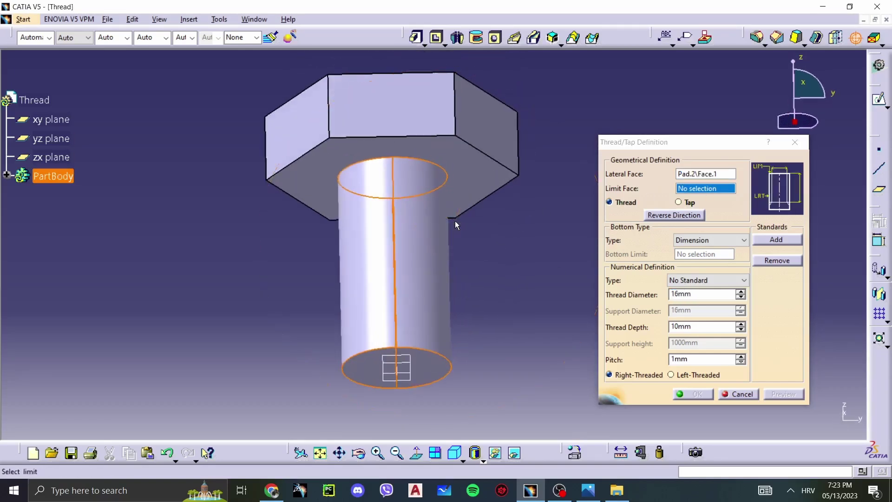
click(430, 376)
middle_drag(537, 182, 365, 322)
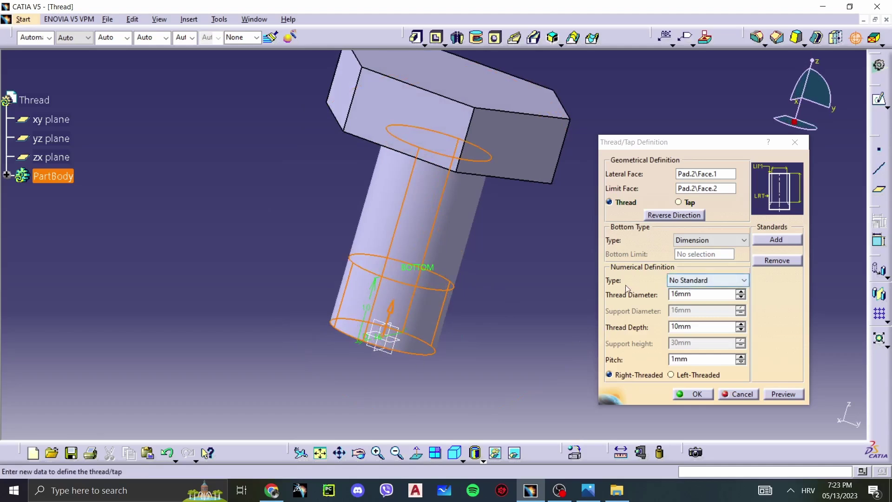
- Choose the Metric Thick Pitch thread standard for the M16 thread
click(686, 285)
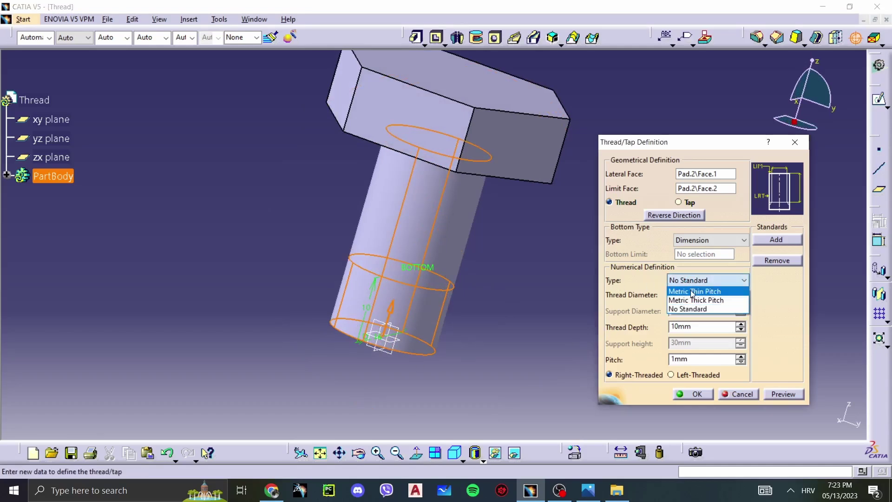
click(710, 300)
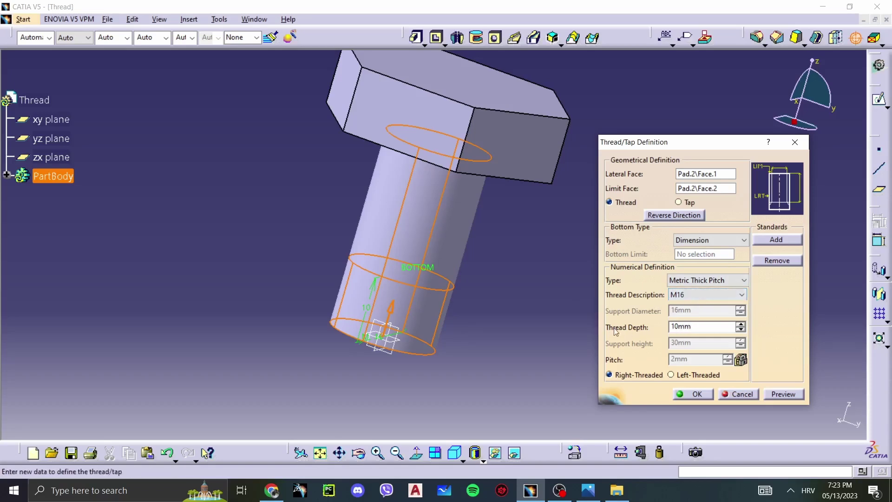
click(588, 489)
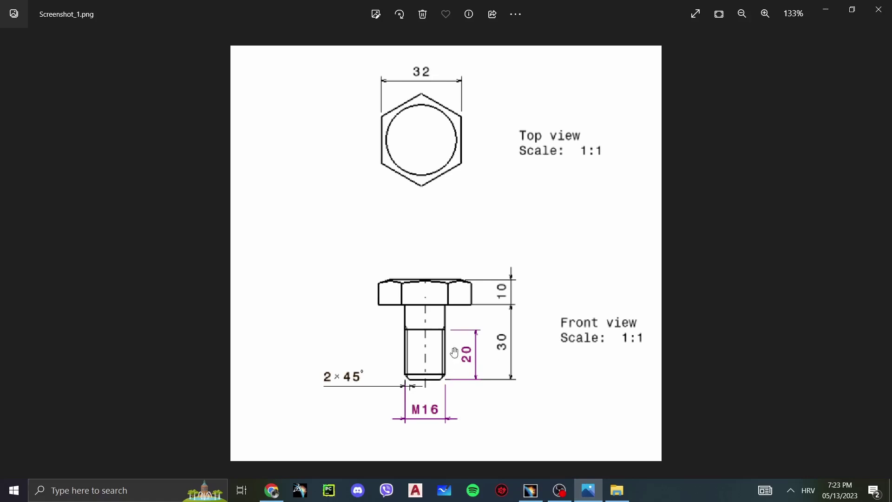
key(alt+Tab)
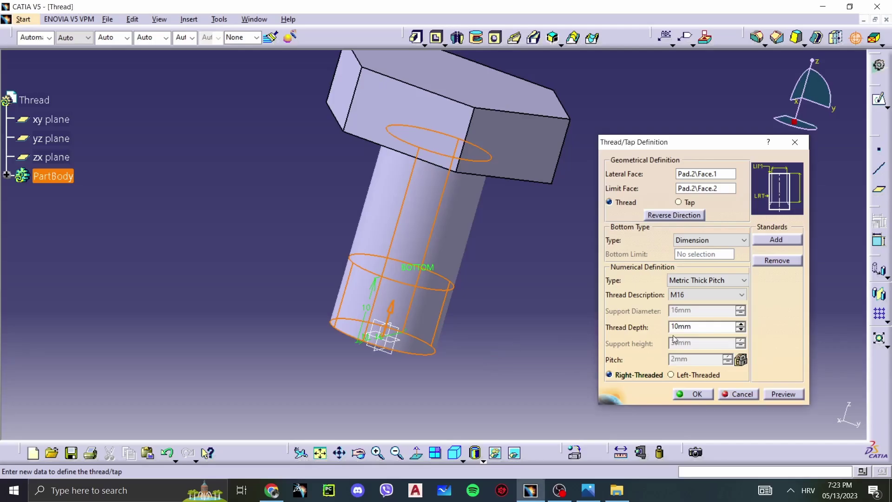
- Set the thread depth to 20 mm, create Thread.1, and expand PartBody
drag(692, 327, 601, 332)
text(20)
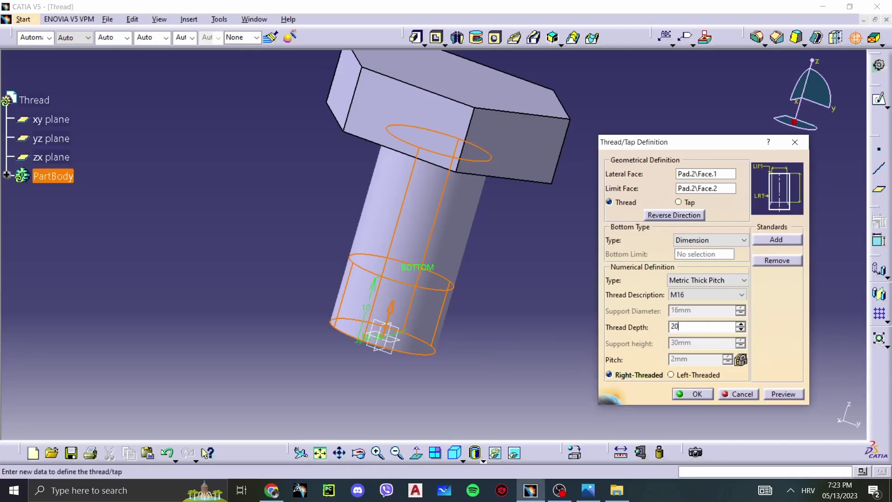
click(779, 394)
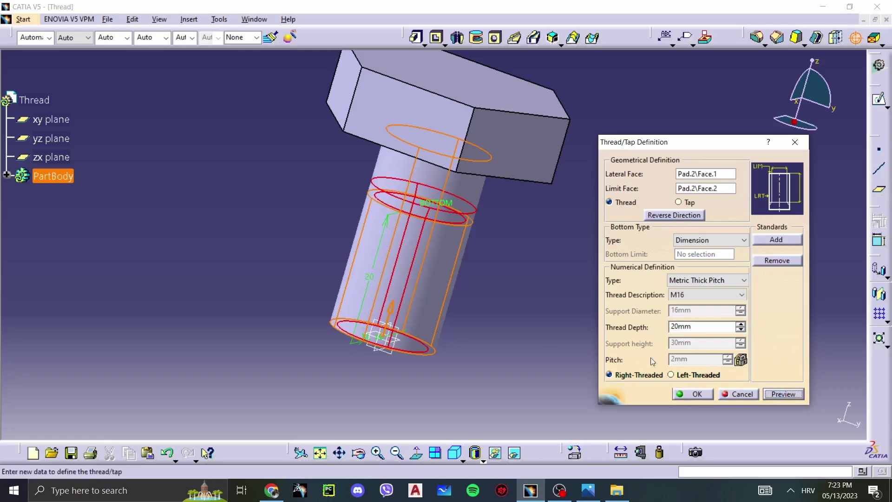
click(695, 394)
click(537, 312)
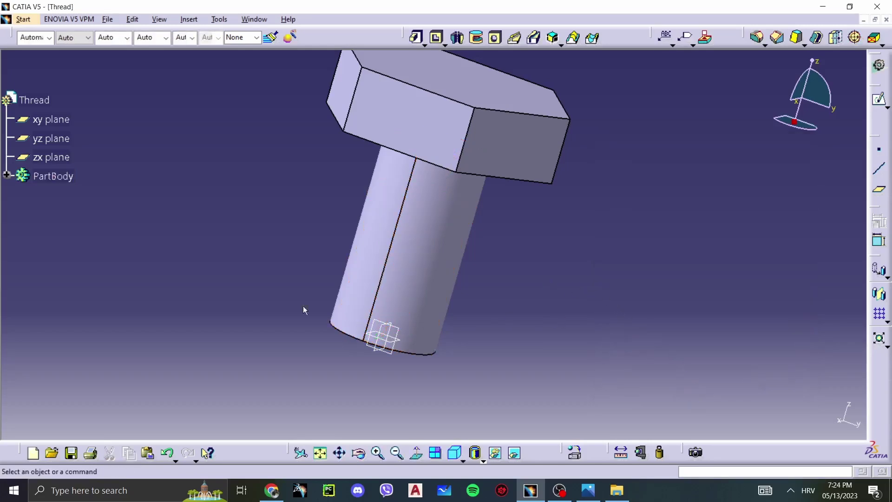
click(6, 175)
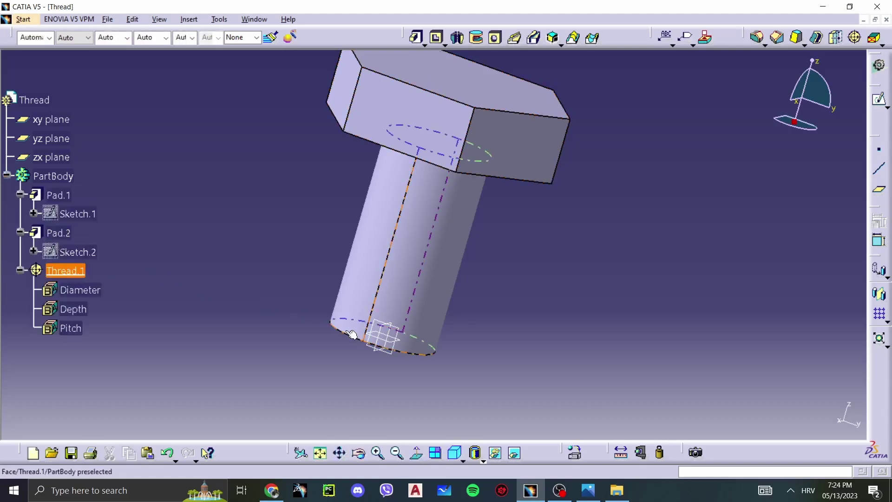
- Chamfer the shank's bottom edge 2 mm at 45°
click(588, 490)
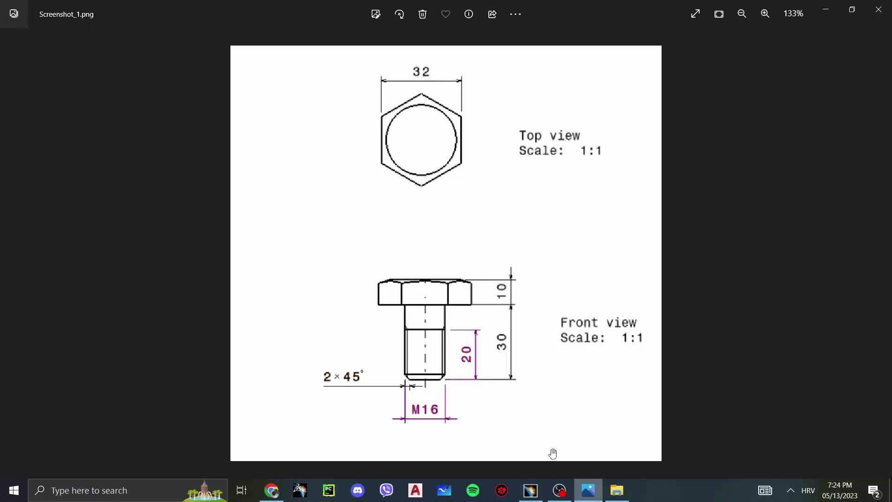
click(530, 490)
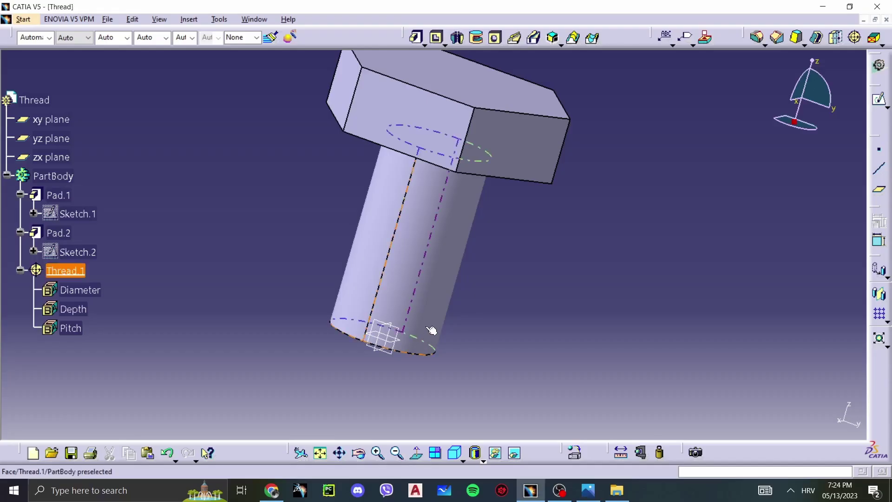
click(778, 38)
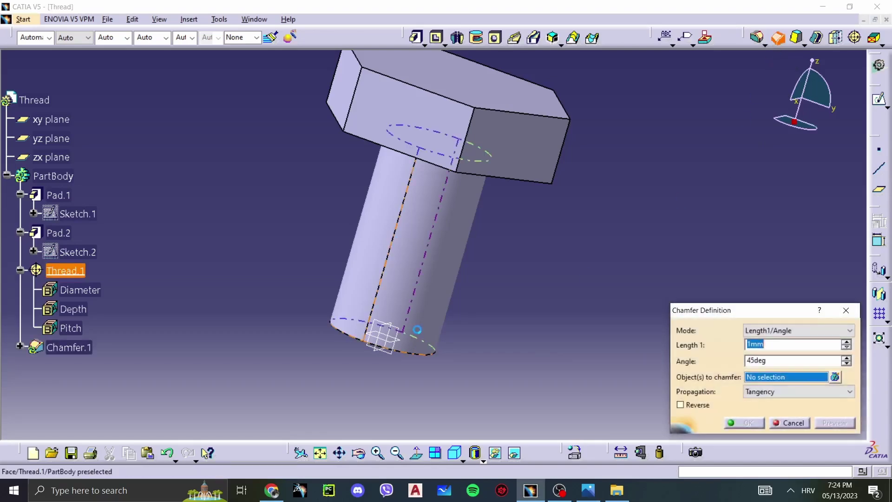
click(427, 355)
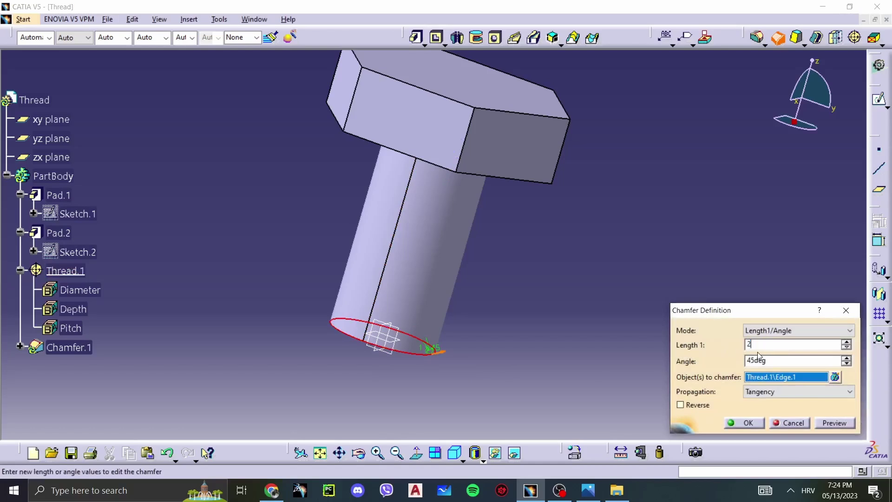
text(2)
key(Tab)
click(833, 425)
click(749, 423)
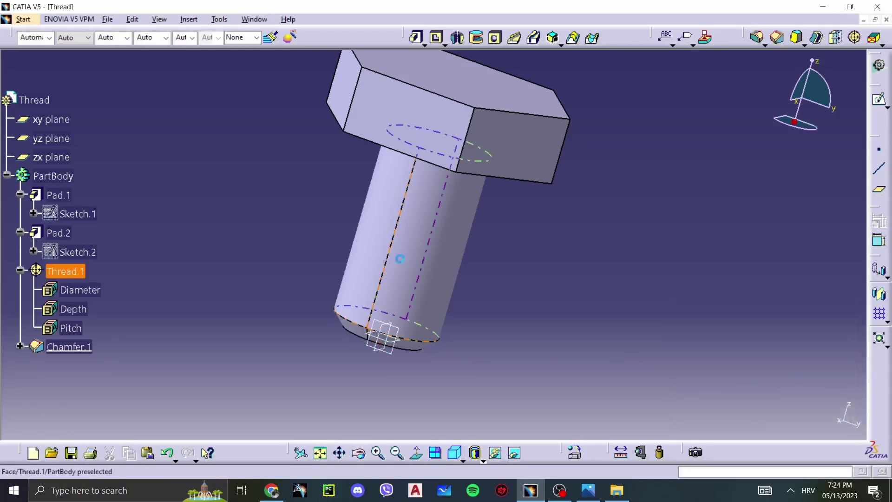
click(587, 491)
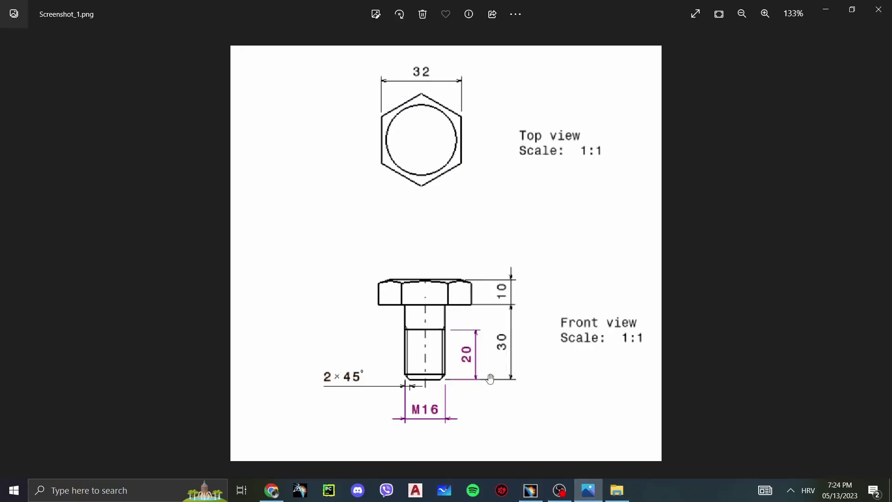
click(530, 490)
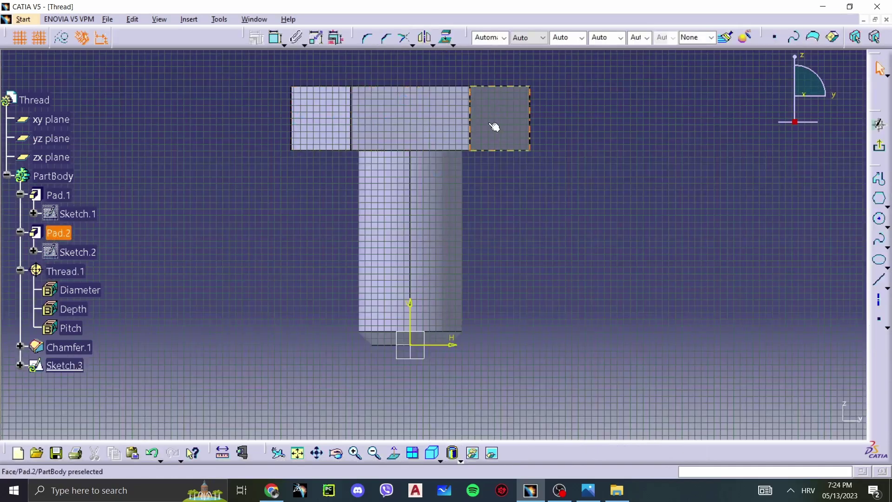
click(879, 146)
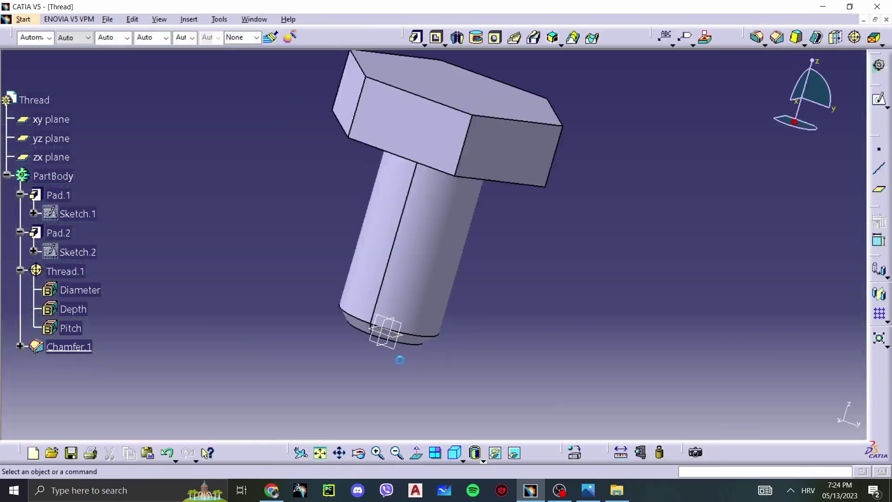
click(380, 346)
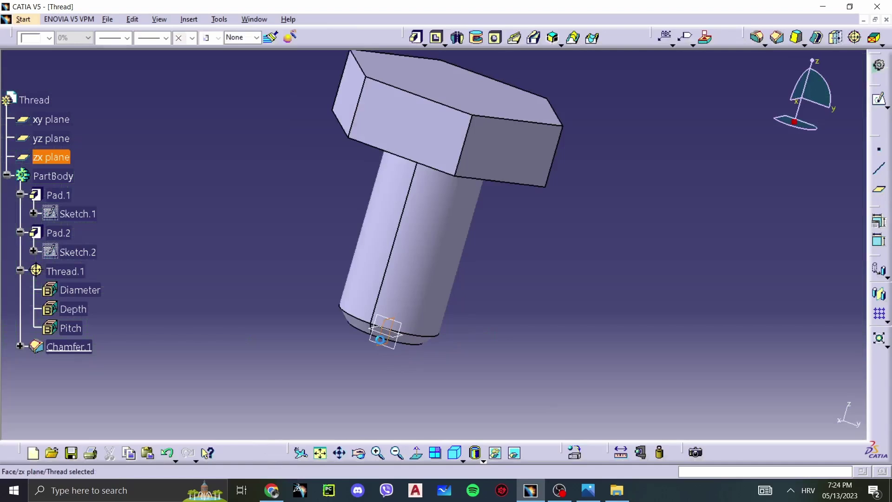
click(878, 99)
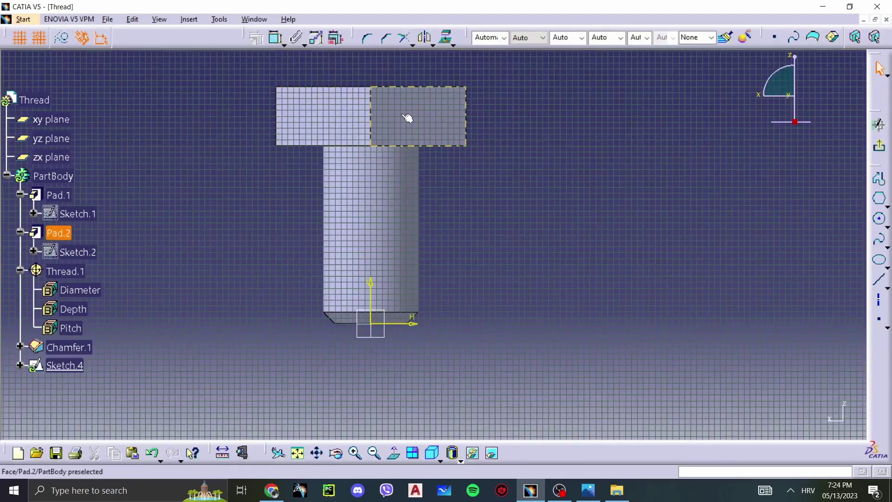
click(879, 145)
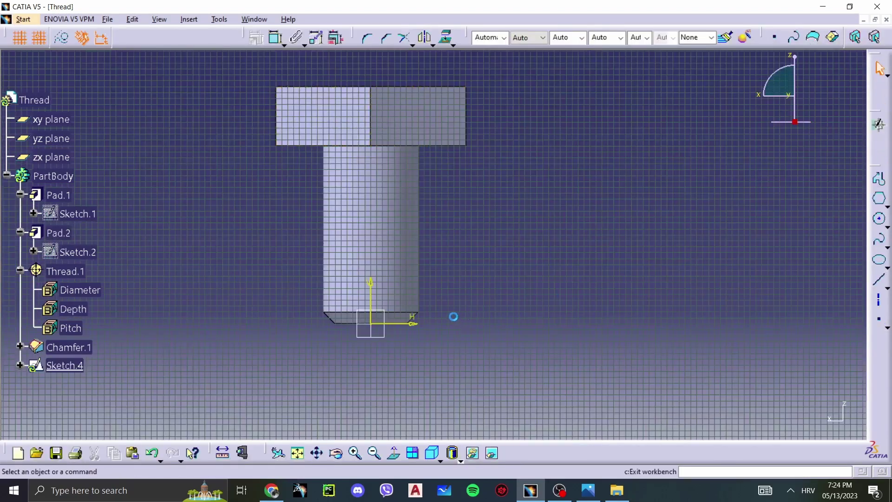
click(404, 341)
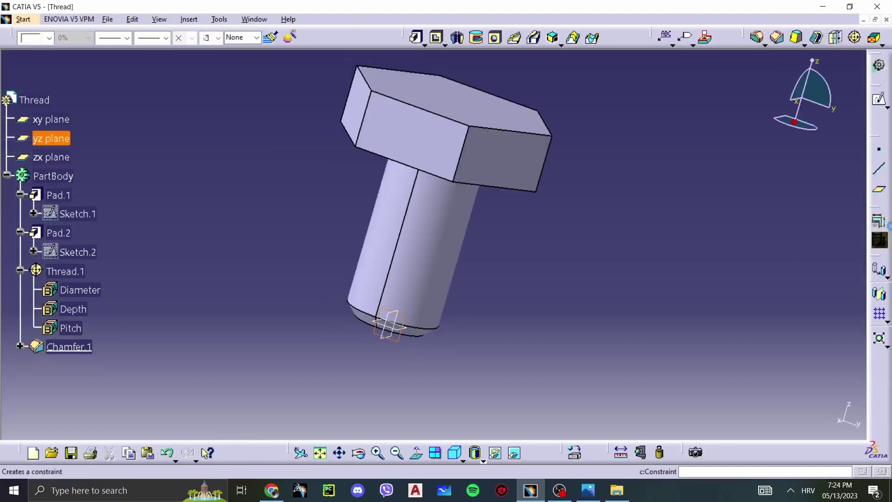
click(399, 343)
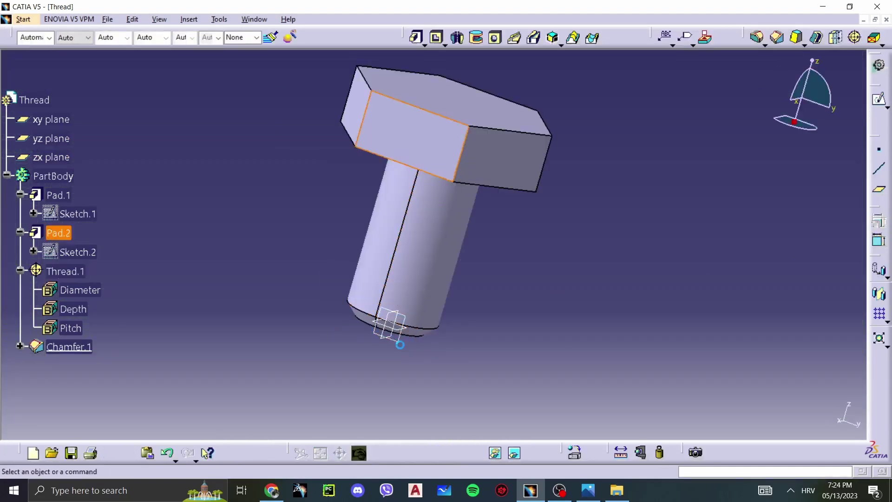
click(399, 342)
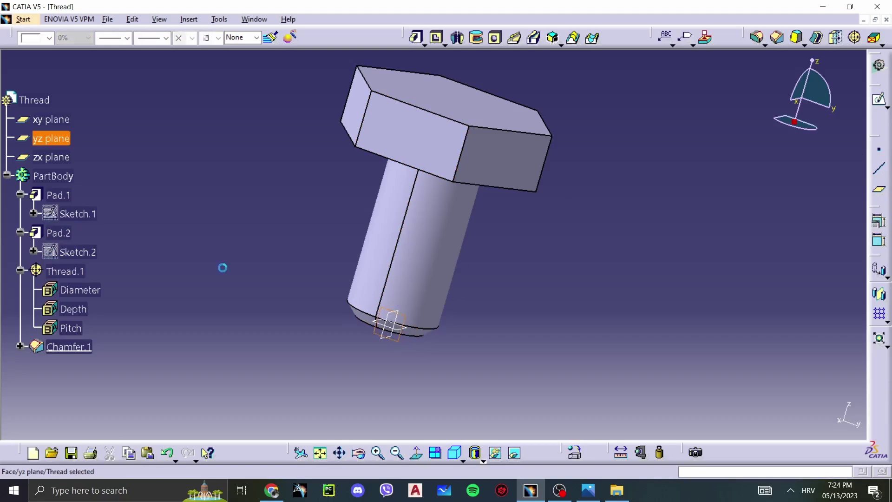
click(887, 108)
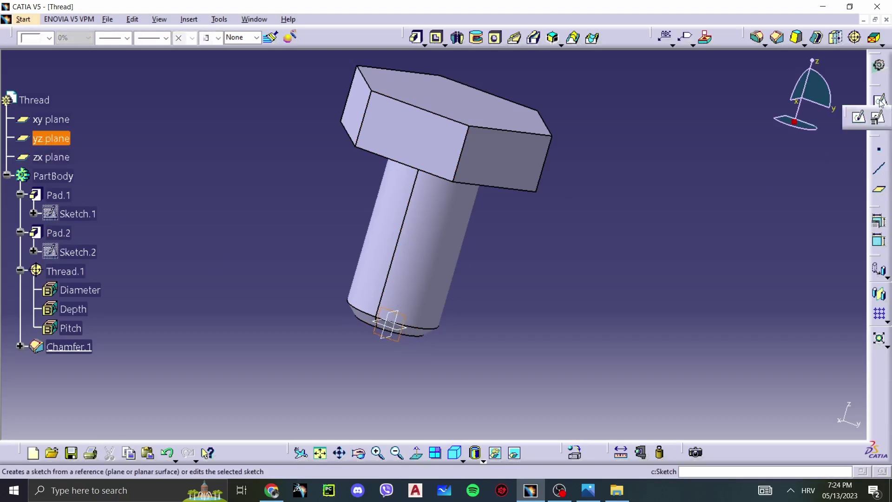
- Draw a closed three-sided triangle on the yz plane at the hex head's top corner
click(880, 102)
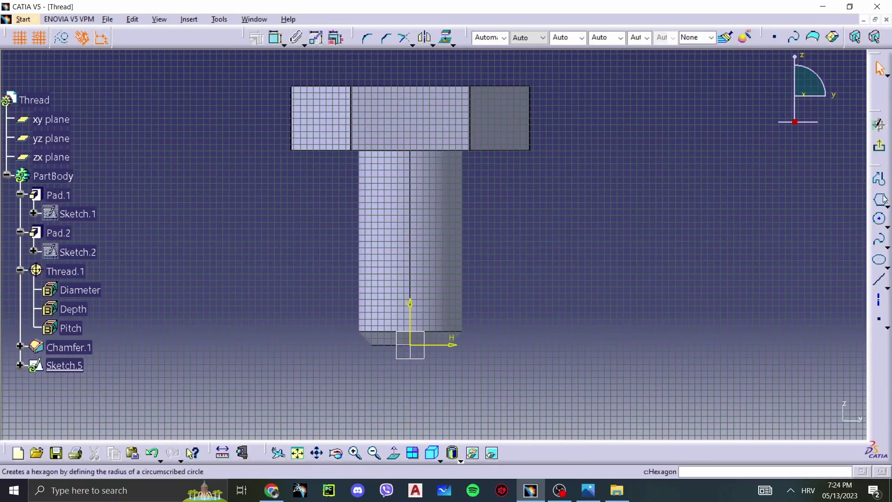
click(879, 179)
click(539, 99)
click(482, 80)
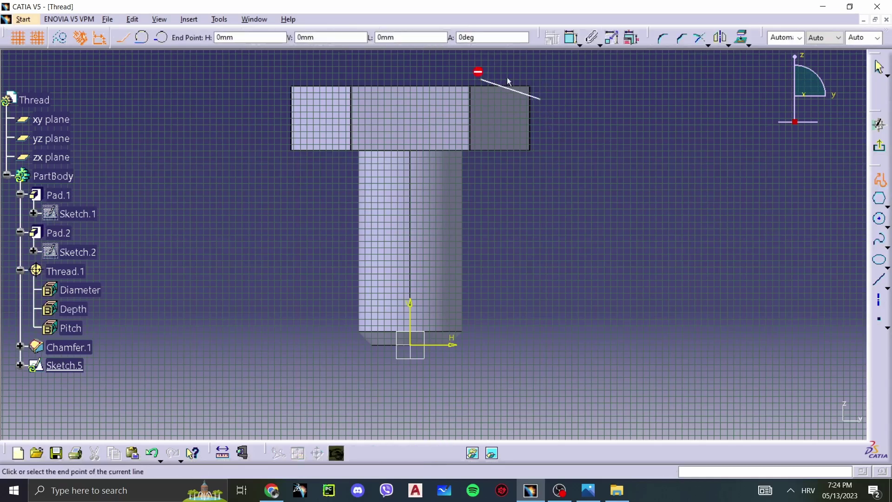
click(539, 80)
click(540, 99)
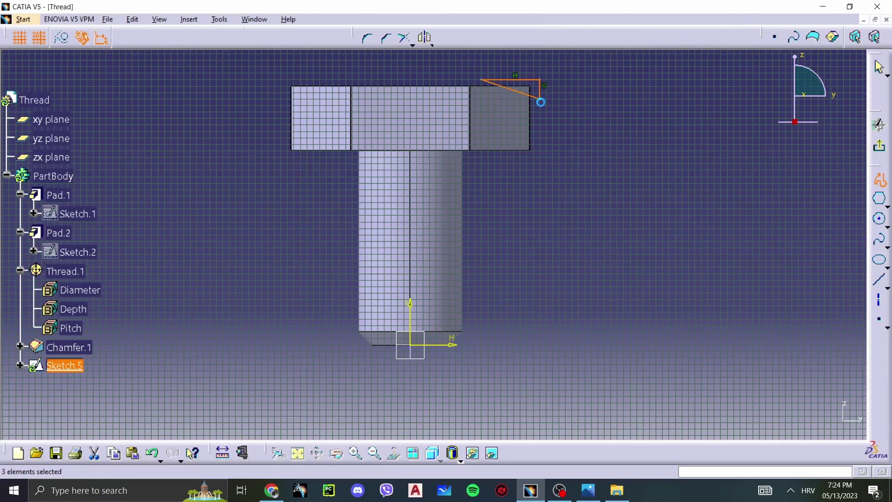
click(879, 145)
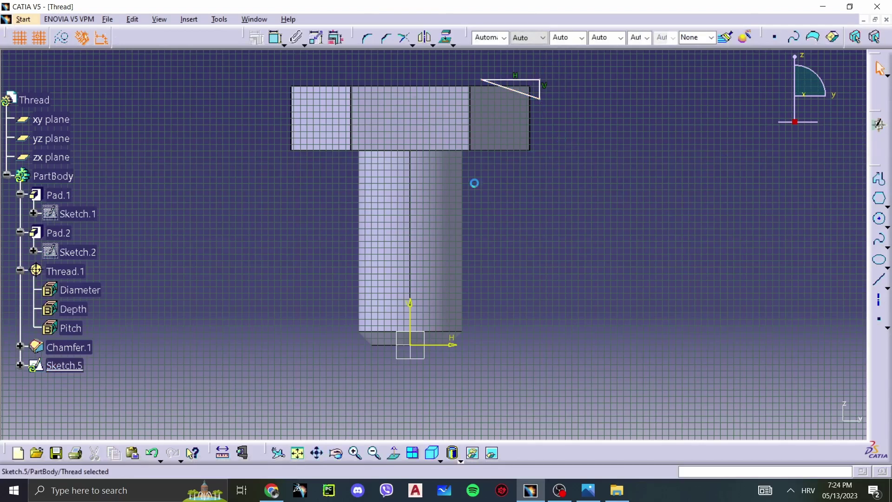
click(587, 490)
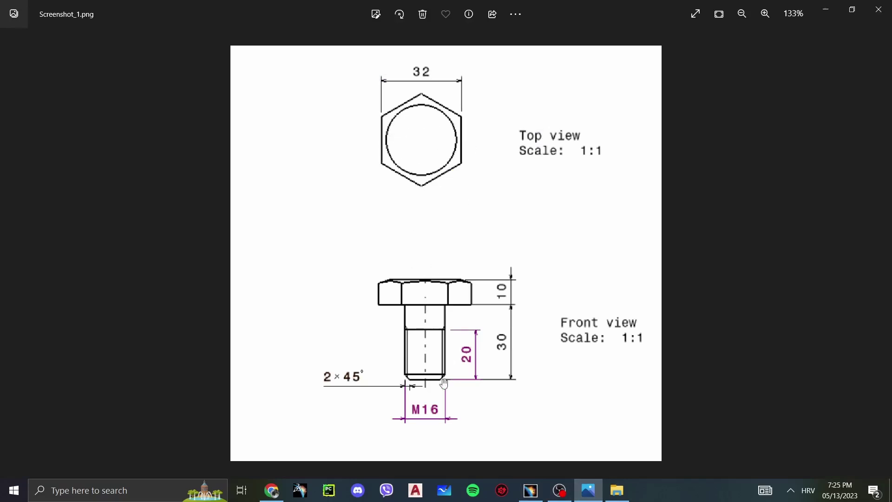
click(530, 490)
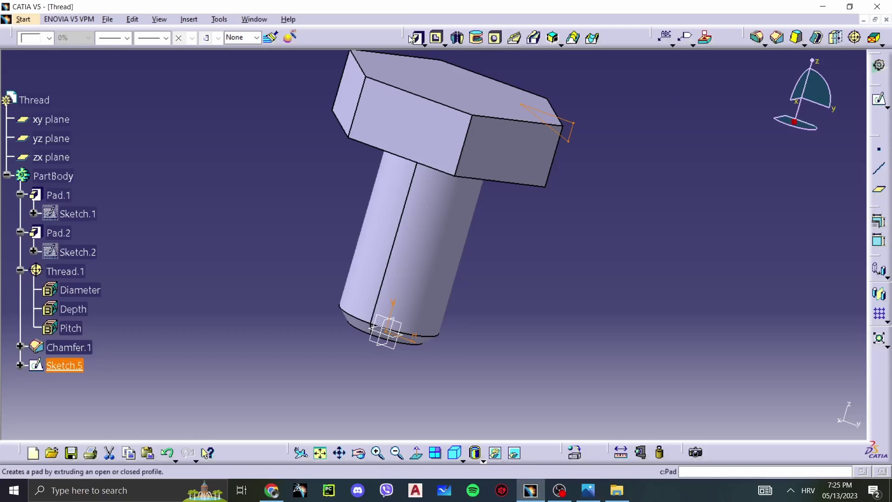
- Create Groove.1 from the triangle sketch, revolved about the Z axis
drag(405, 37, 237, 123)
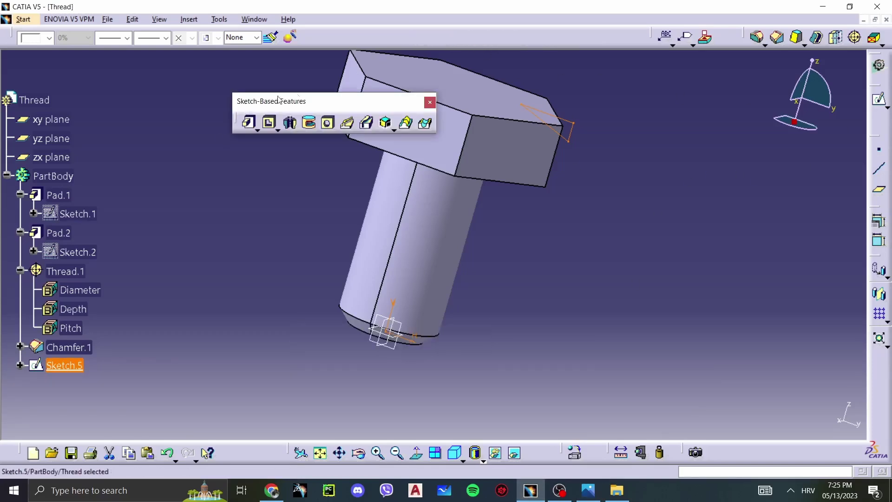
drag(391, 42, 413, 35)
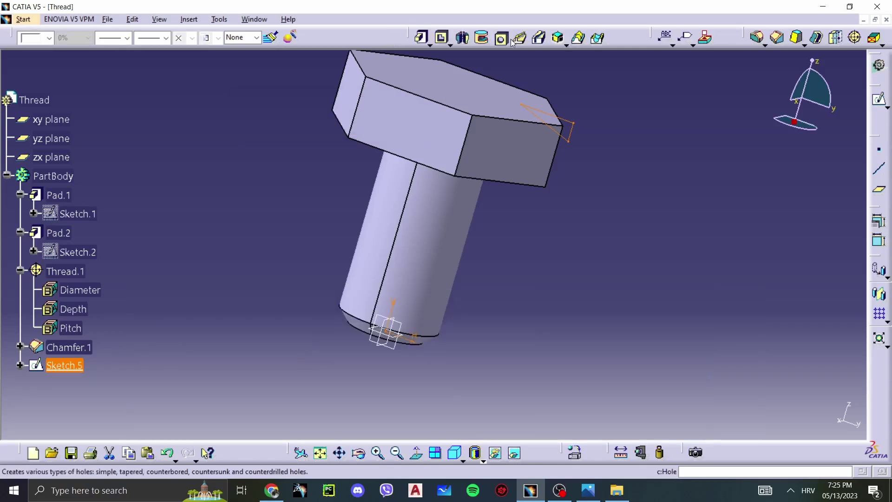
click(483, 38)
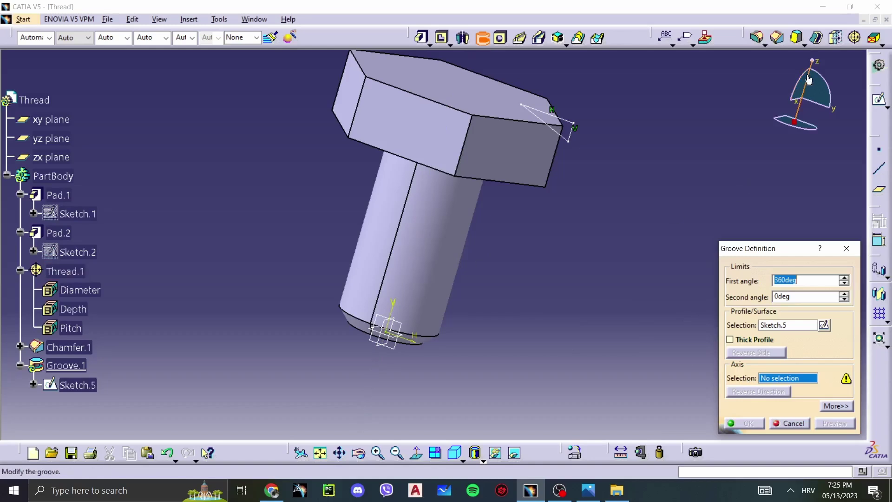
right_click(776, 378)
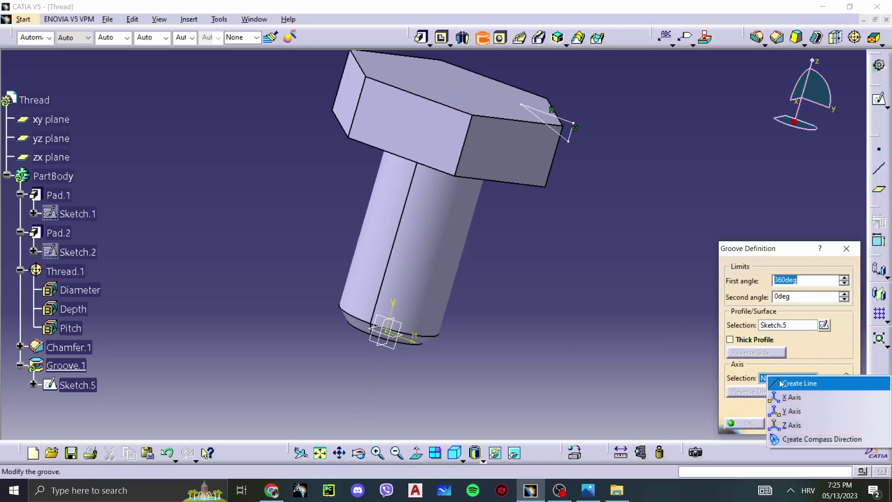
click(790, 423)
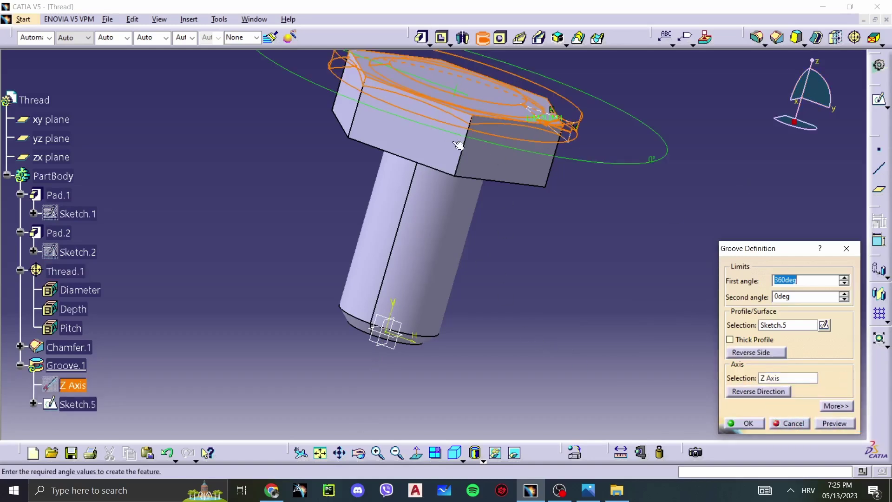
click(743, 422)
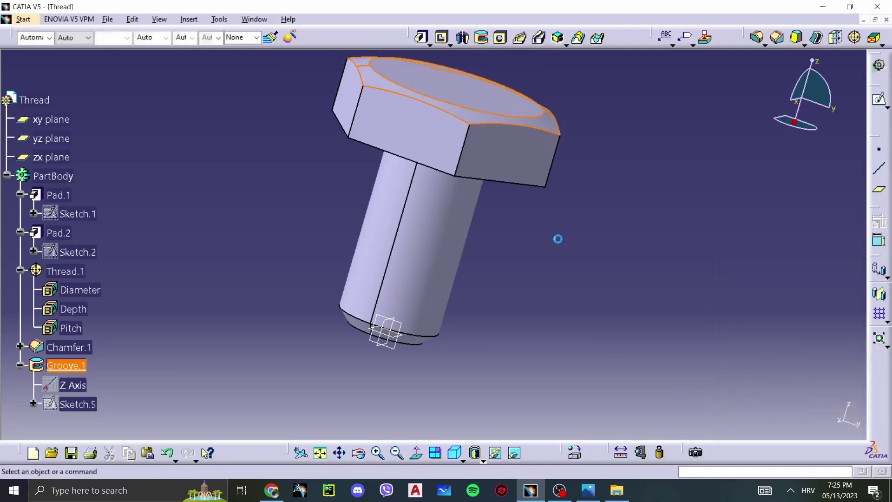
- Switch the bolt to the front view and bring up the 60° thread detail drawing
click(463, 463)
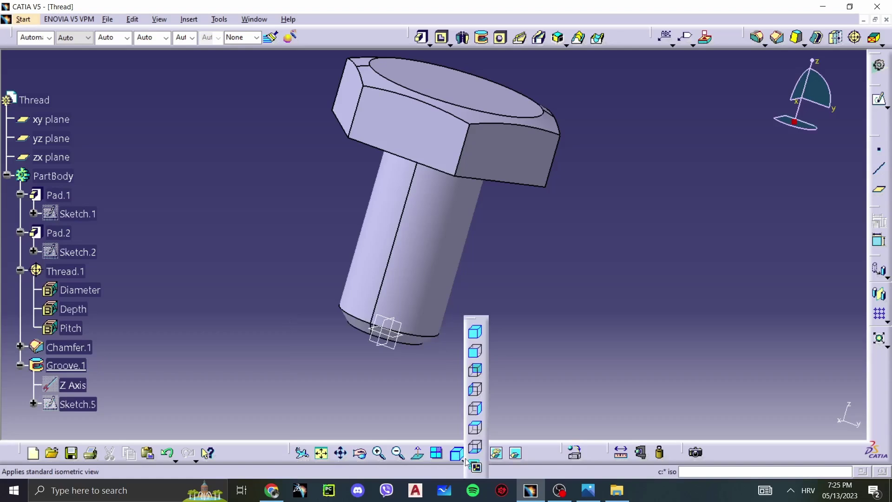
click(478, 348)
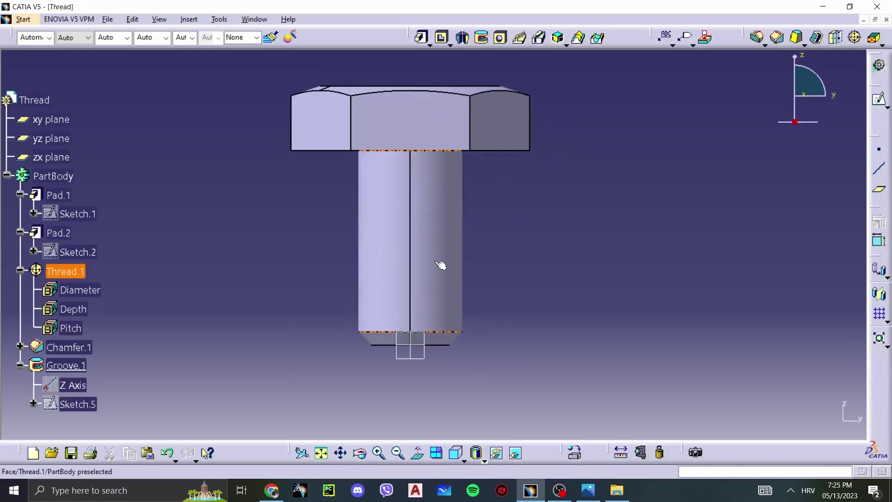
key(alt+Tab)
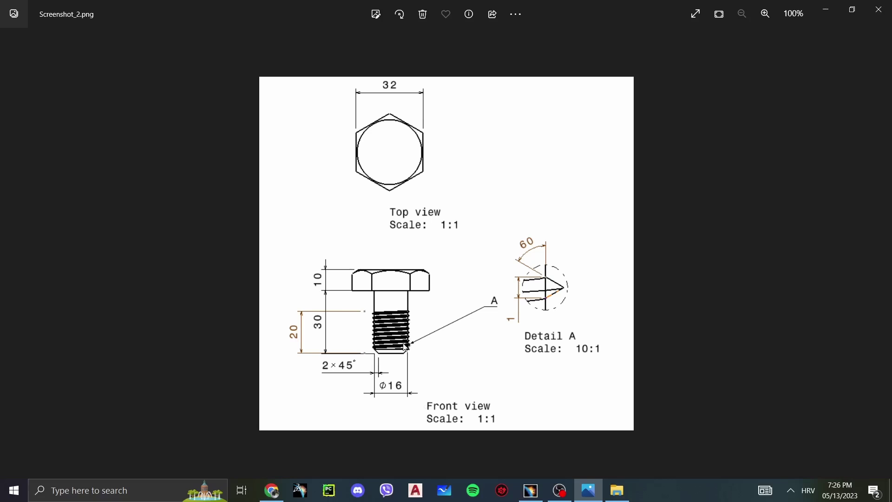
- Zoom the bolt drawing to 194% to inspect the threaded shank and 60° Detail A
ctrl+scroll(448, 369, up, 5)
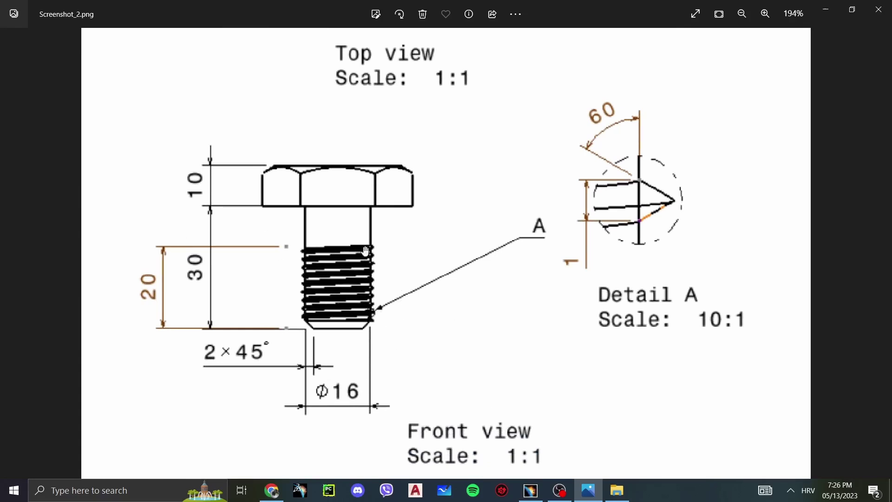
scroll(673, 216, up, 1)
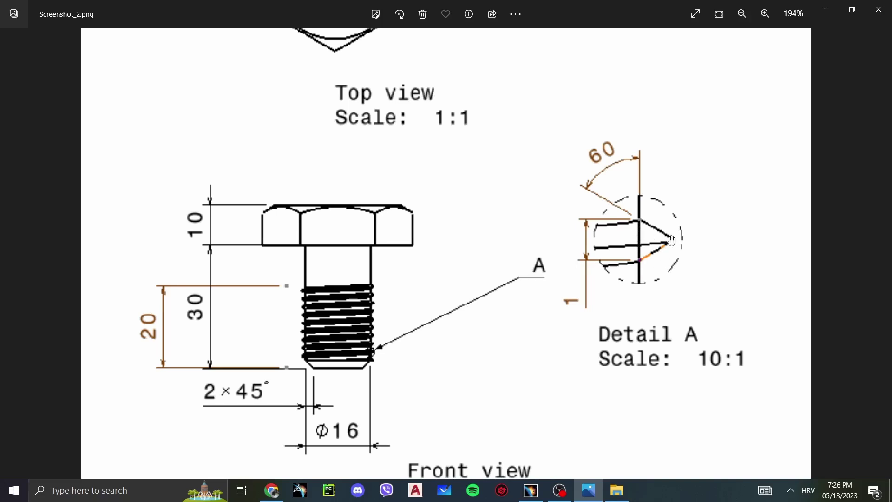
- Back in CATIA, delete Thread.1 and Chamfer.1, leaving Pad.1, Pad.2 and Groove.1
click(530, 490)
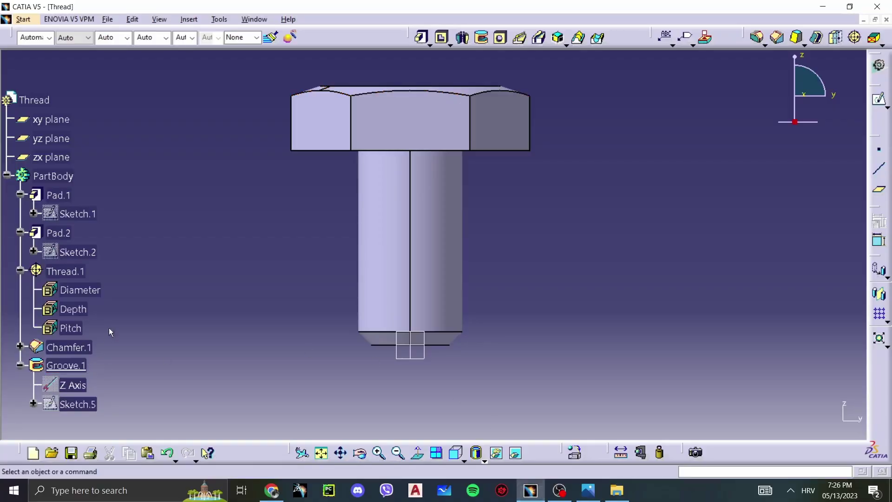
right_click(73, 231)
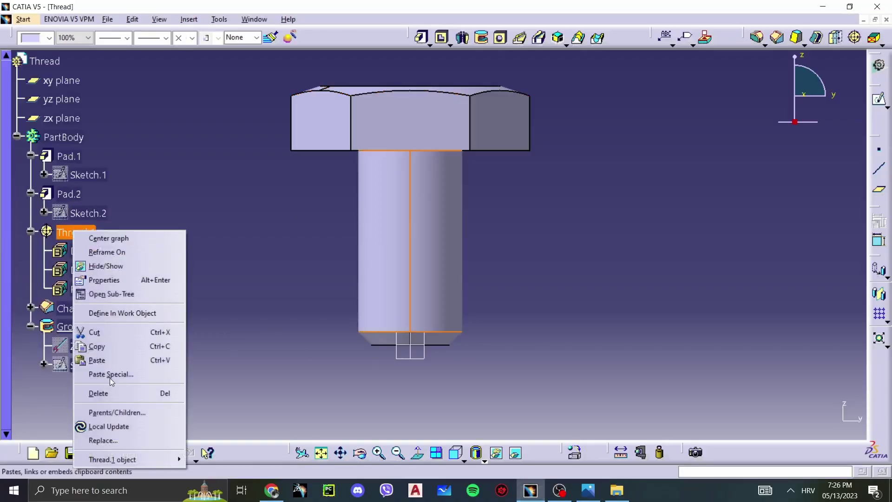
click(110, 393)
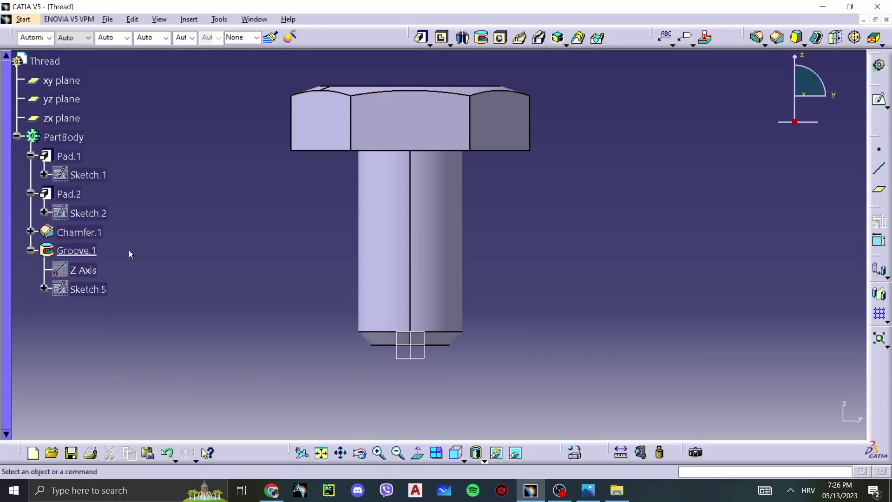
right_click(79, 234)
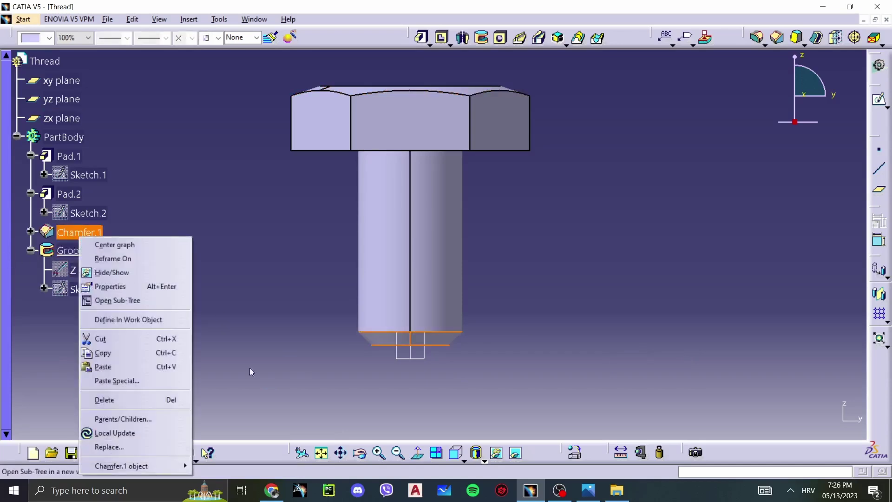
click(114, 402)
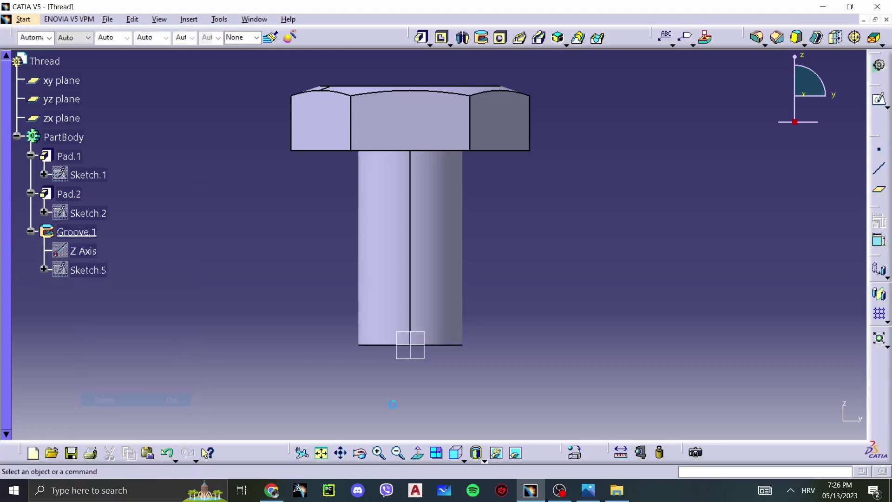
- Create Sketch.6 on the yz plane with one point at the shank's bottom outer corner
click(424, 357)
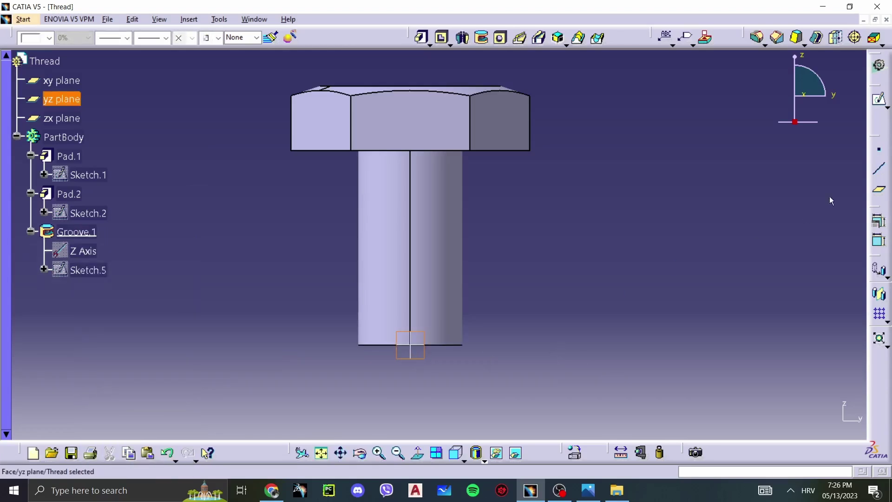
click(879, 99)
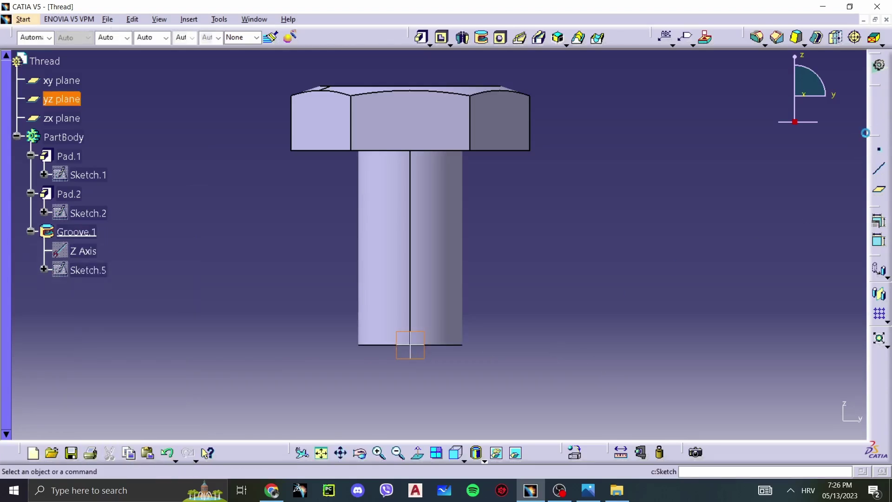
click(879, 318)
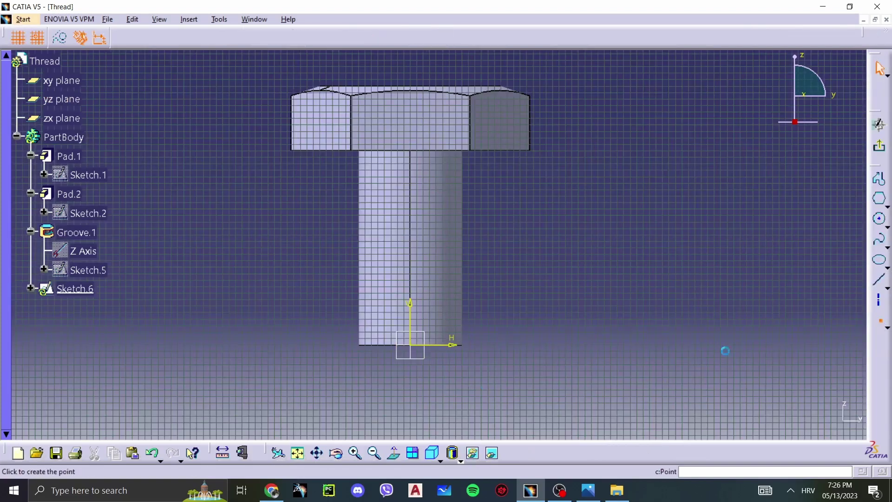
mouse_move(487, 396)
middle_down()
mouse_move(498, 296)
mouse_move(532, 238)
mouse_move(504, 299)
middle_up()
click(519, 284)
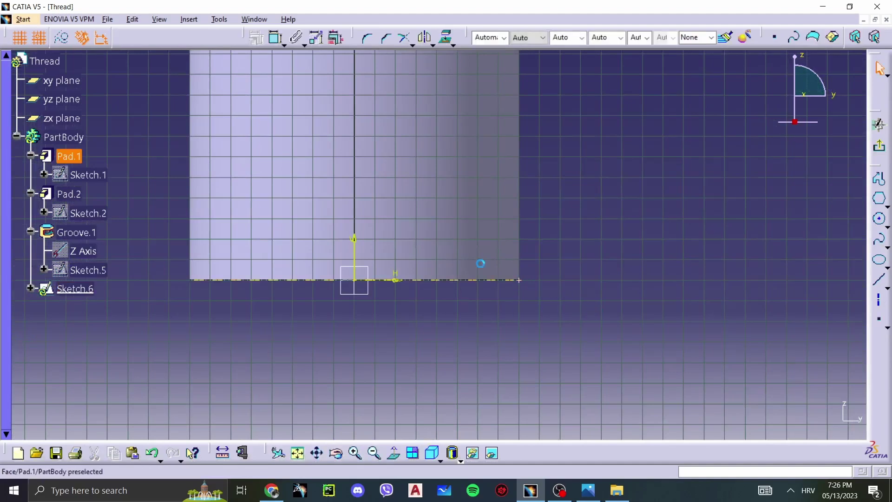
click(885, 157)
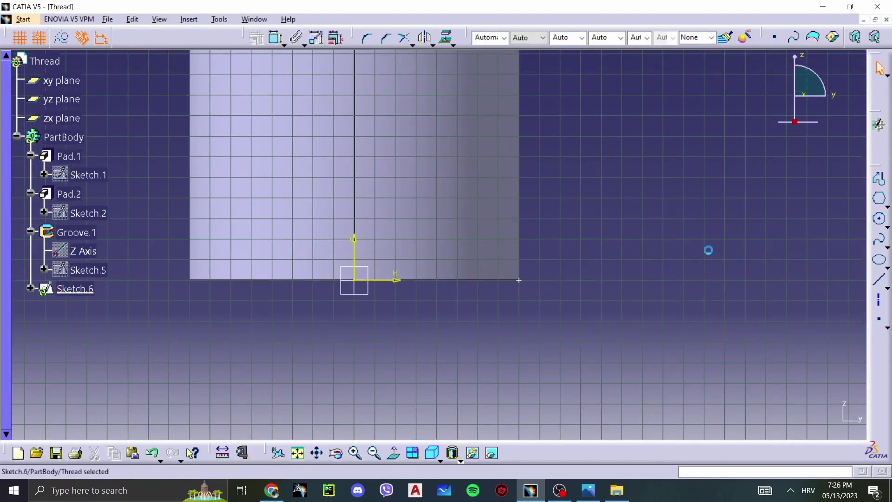
mouse_move(472, 132)
middle_down()
mouse_move(480, 149)
mouse_move(557, 189)
mouse_move(548, 245)
mouse_move(544, 225)
middle_up()
middle_drag(607, 218, 634, 248)
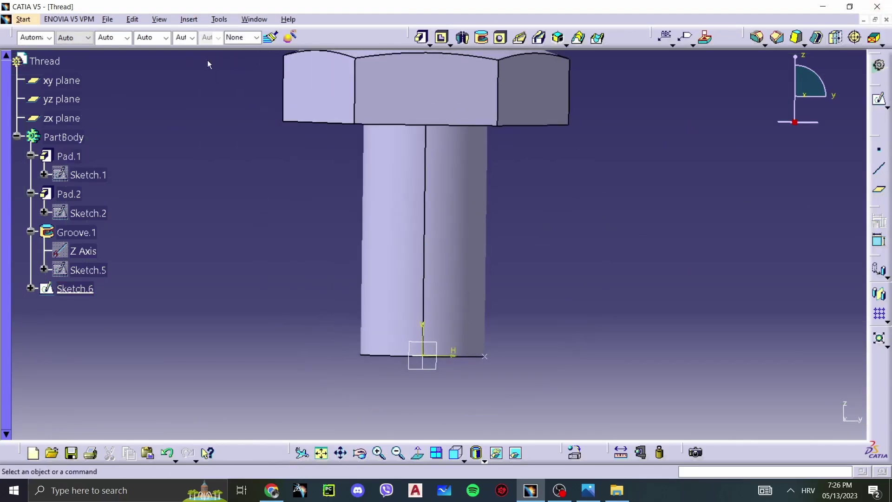
- Switch to Wireframe and Surface Design and float its wireframe toolbar horizontally above the model
click(23, 20)
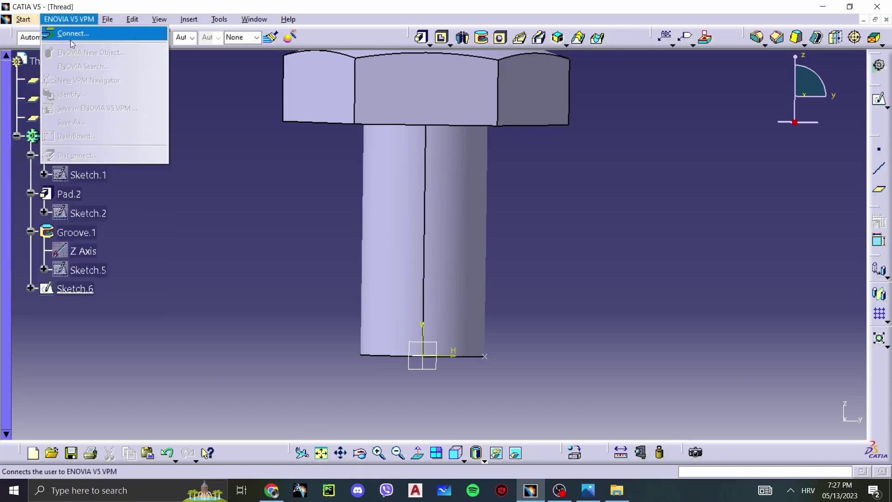
mouse_move(33, 54)
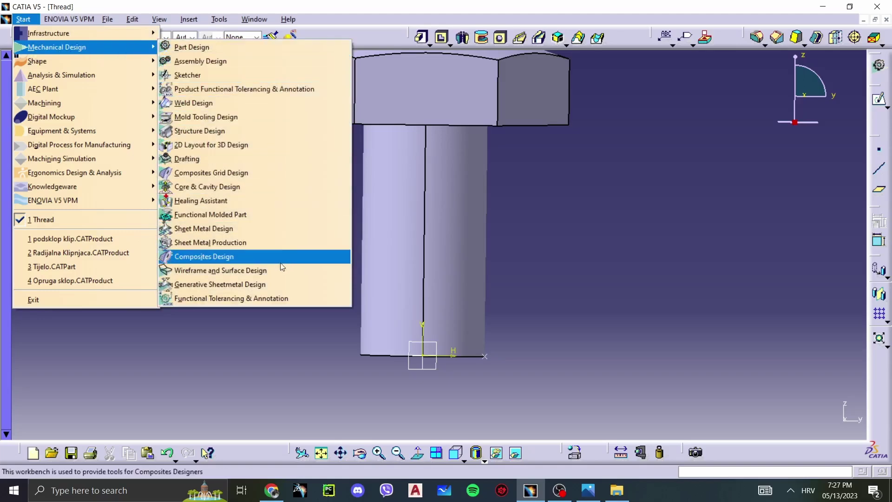
click(241, 271)
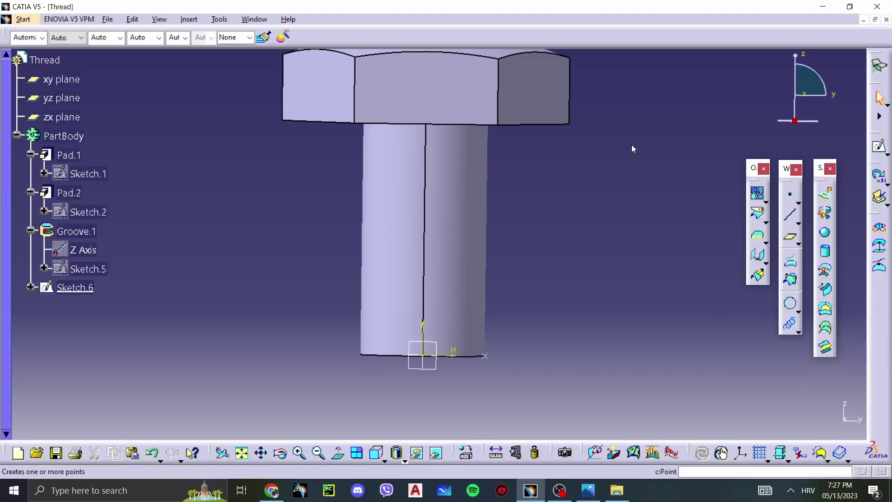
drag(632, 148, 638, 152)
right_click(629, 33)
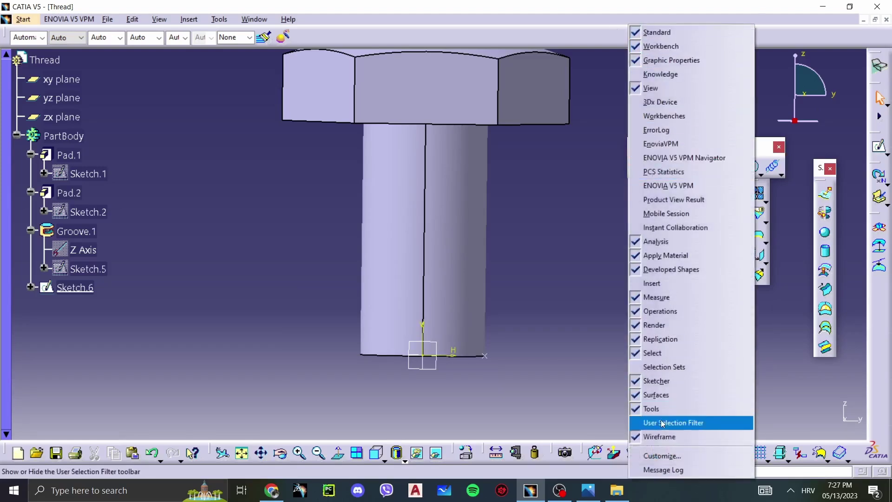
- Start a helix from Sketch.6's point about the Z axis
click(622, 278)
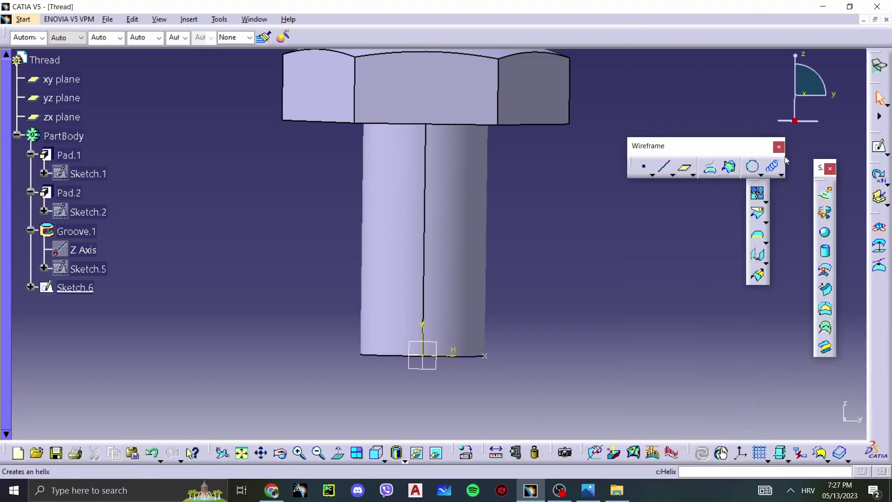
click(781, 176)
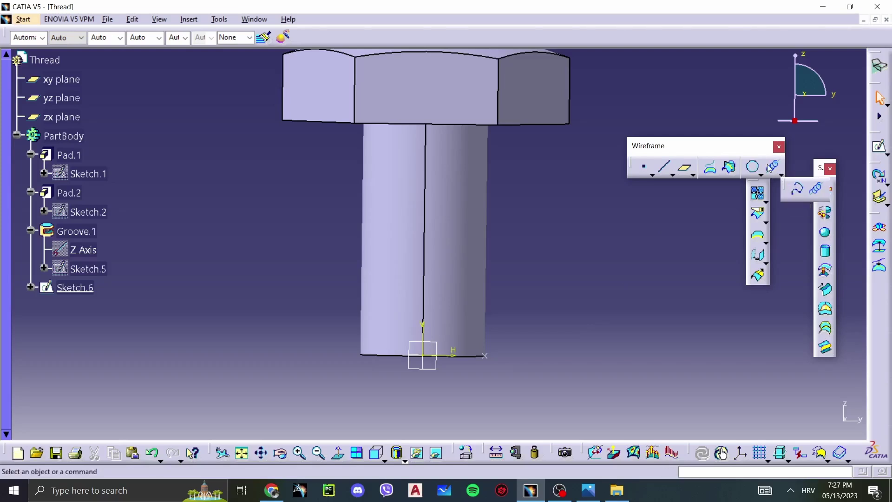
click(811, 189)
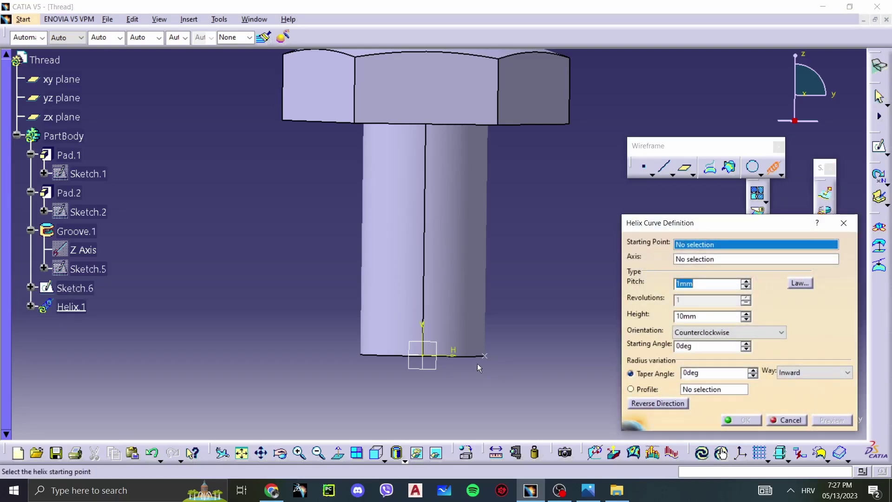
click(490, 360)
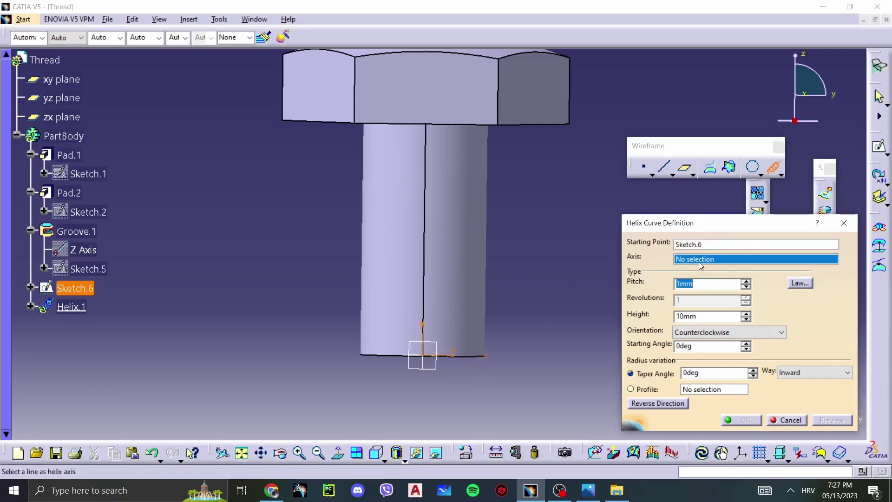
right_click(729, 259)
click(729, 312)
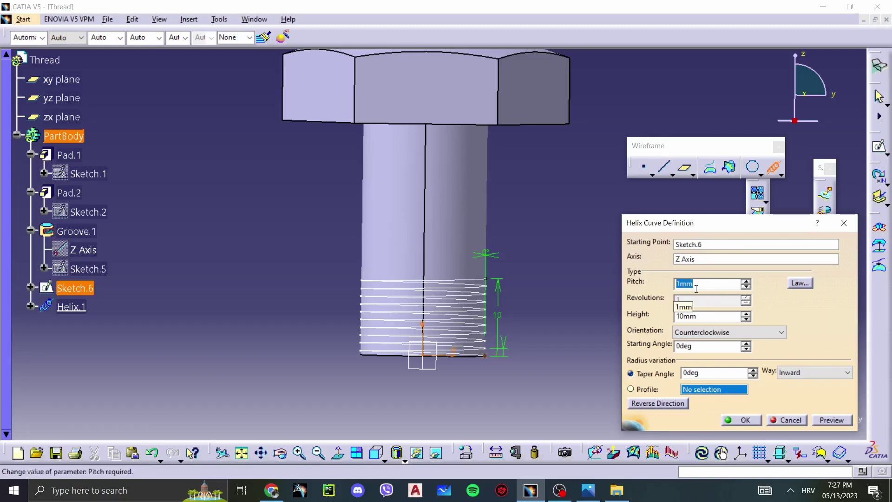
- Give the helix a 2 mm pitch and 20 mm height, then confirm it
text(2)
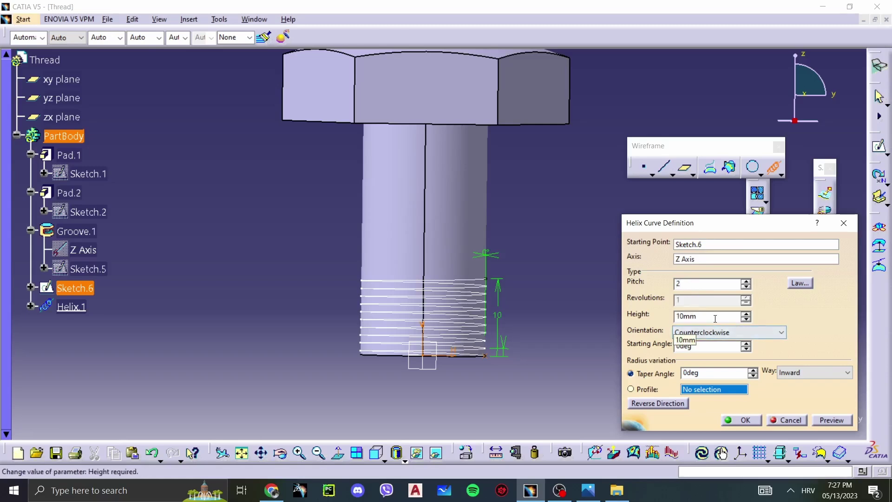
click(588, 490)
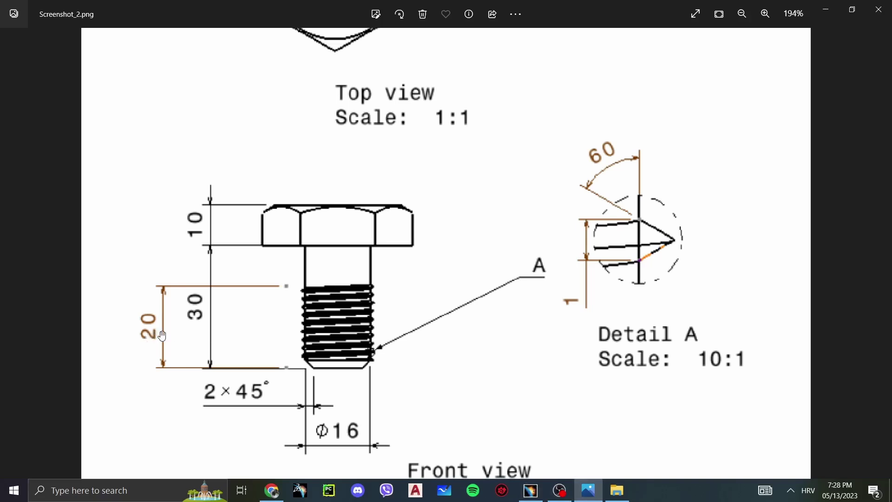
key(alt+Tab)
double_click(683, 316)
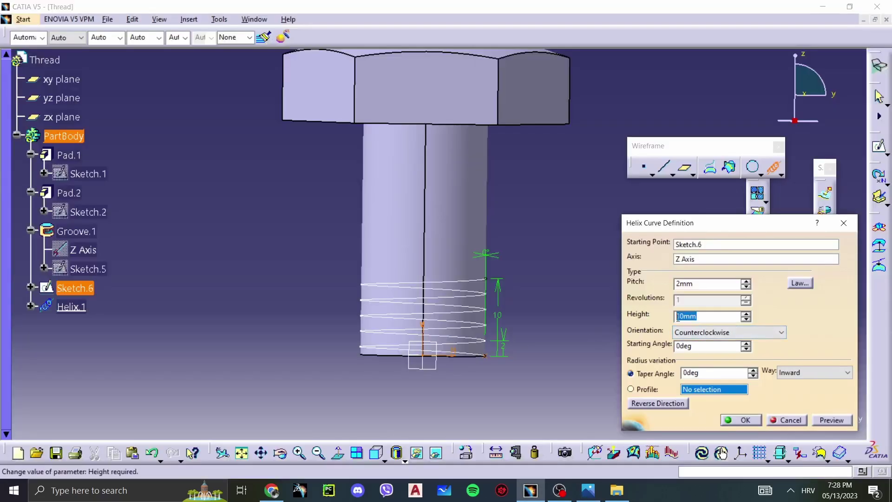
text(20)
click(830, 419)
click(740, 420)
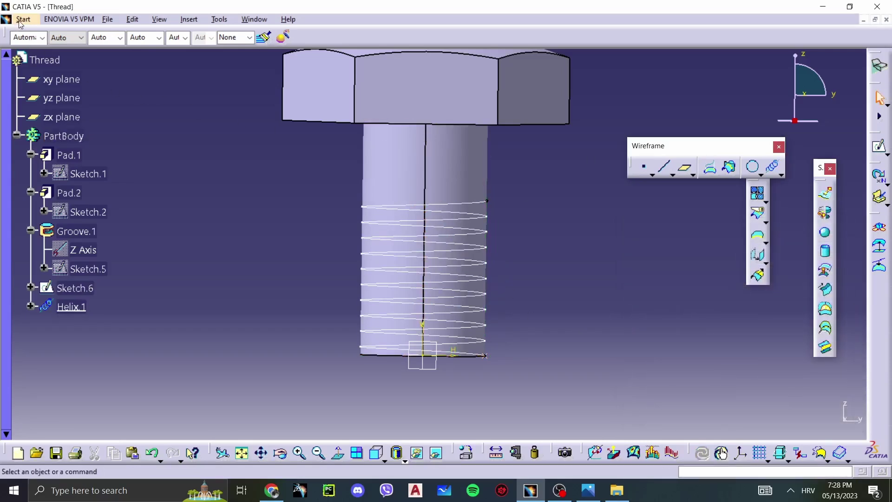
- Switch to Part Design and start a new sketch on the yz plane
click(18, 23)
mouse_move(92, 47)
click(325, 47)
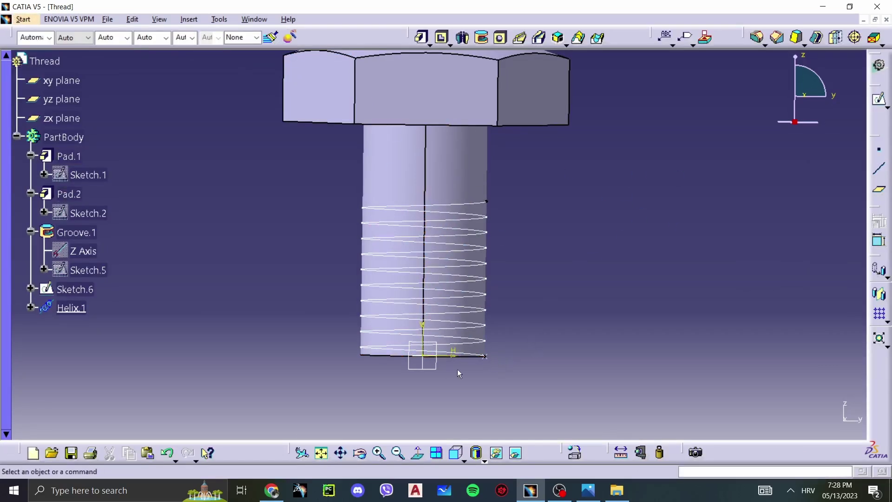
click(436, 370)
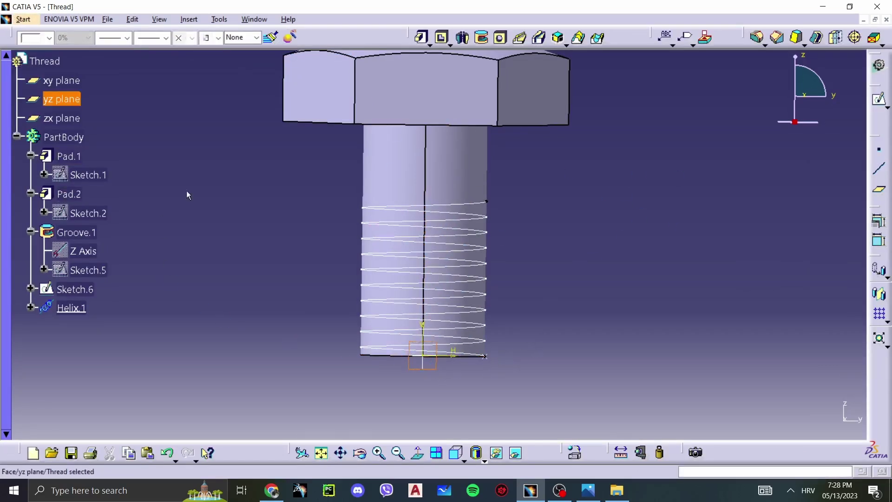
click(46, 101)
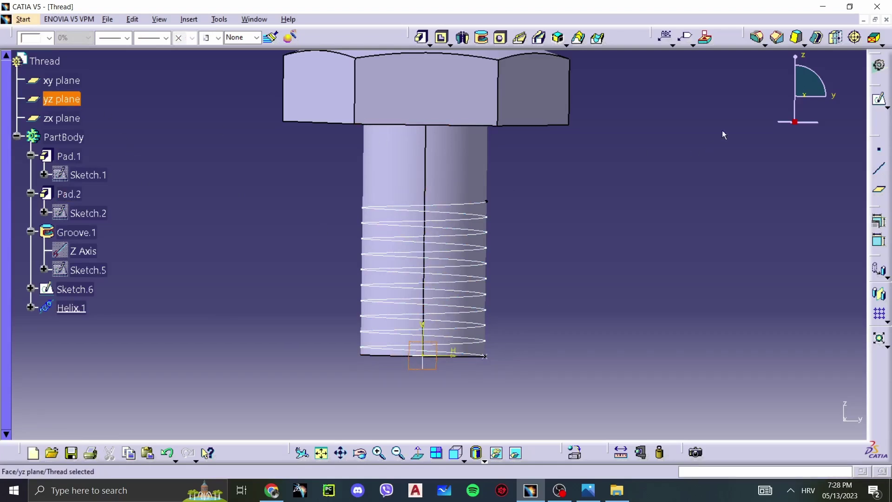
click(879, 99)
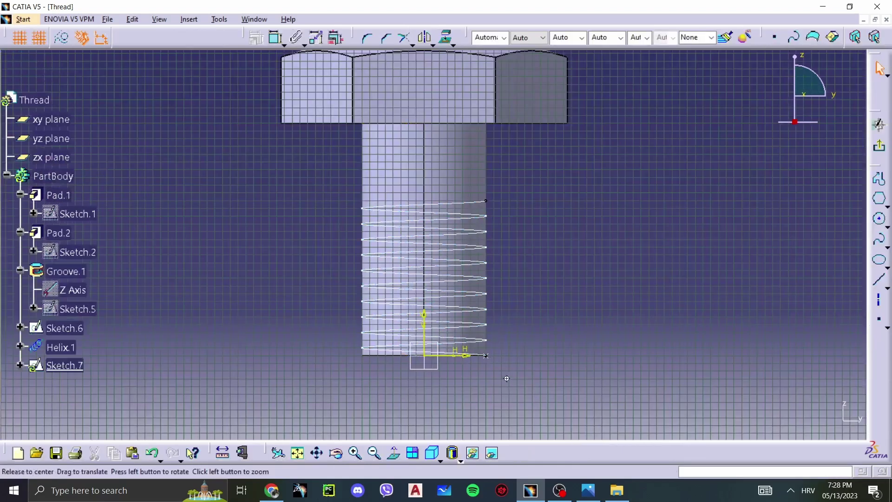
click(586, 491)
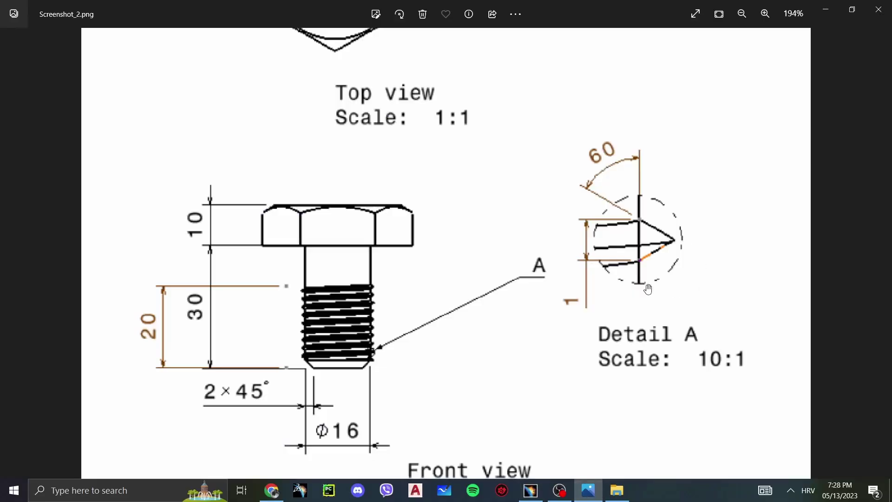
key(alt+Tab)
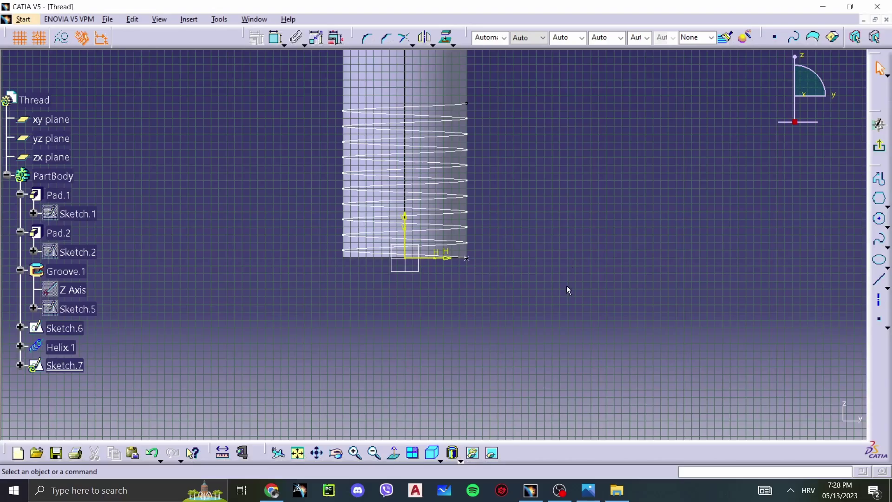
- Draw a closed triangular profile just right of the shank
mouse_move(561, 304)
middle_down()
mouse_move(641, 307)
mouse_move(467, 294)
mouse_move(559, 231)
mouse_move(587, 247)
middle_up()
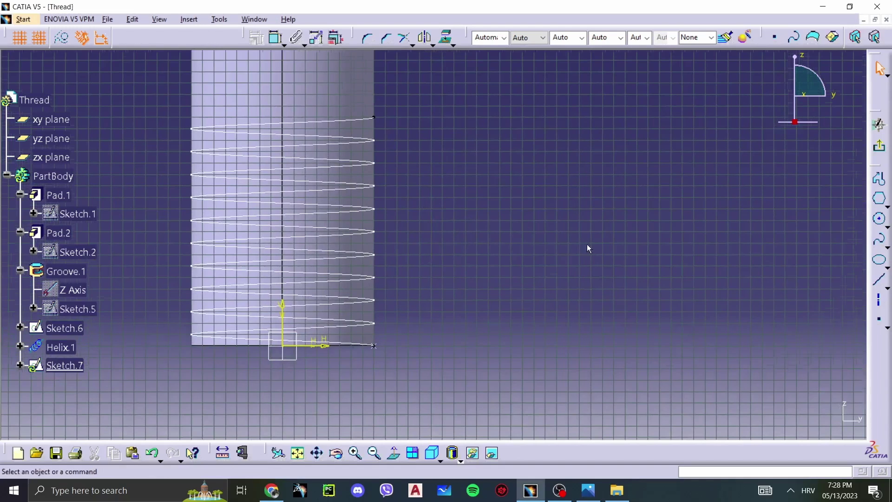
click(878, 178)
click(521, 203)
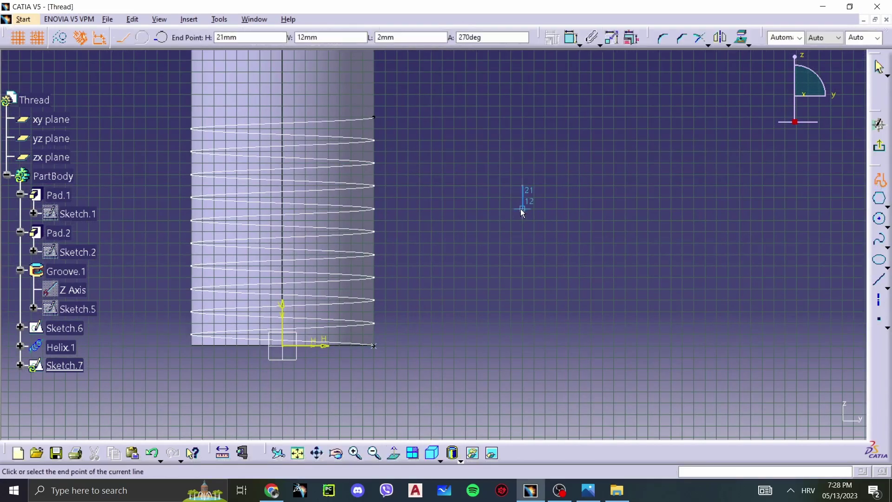
click(568, 197)
click(517, 185)
click(524, 208)
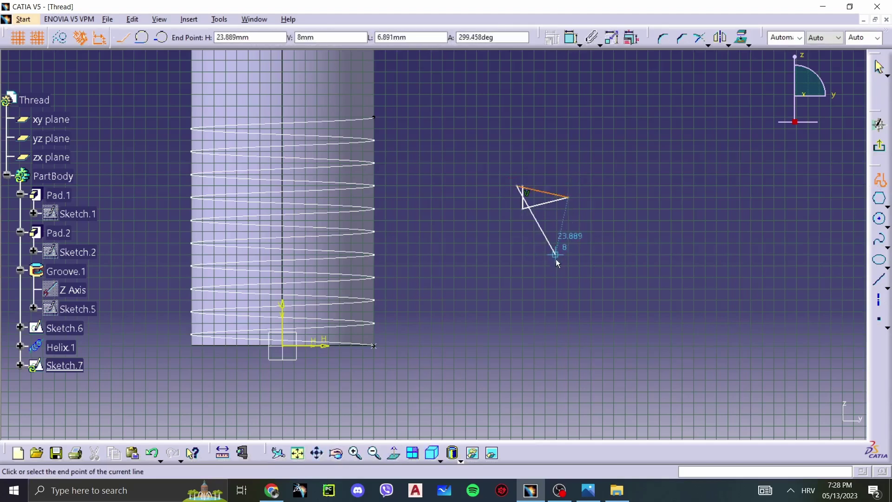
click(520, 186)
mouse_move(569, 251)
middle_down()
mouse_move(579, 203)
mouse_move(359, 257)
middle_up()
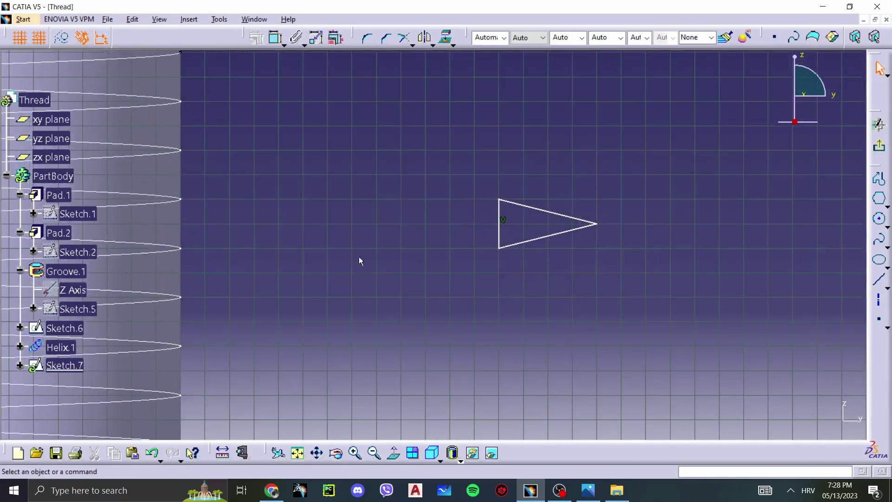
- Dimension the triangle's left vertical edge to 1 mm
click(316, 37)
click(499, 220)
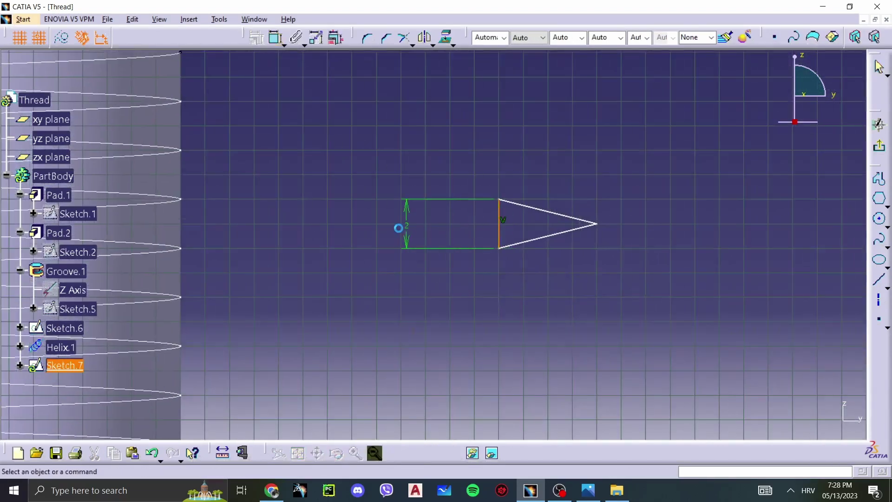
click(406, 229)
double_click(406, 229)
text(1)
key(Return)
- Constrain both triangle angles against the vertical edge to 60°
click(276, 38)
click(500, 238)
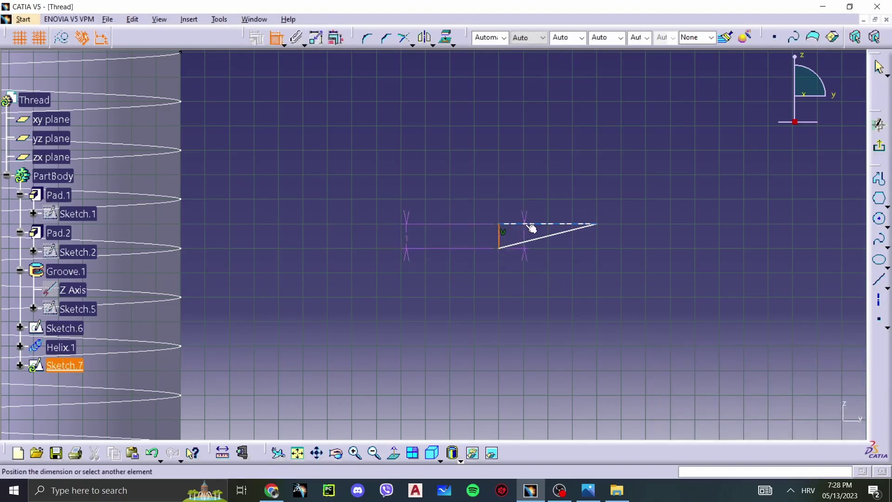
click(532, 228)
click(577, 304)
double_click(575, 302)
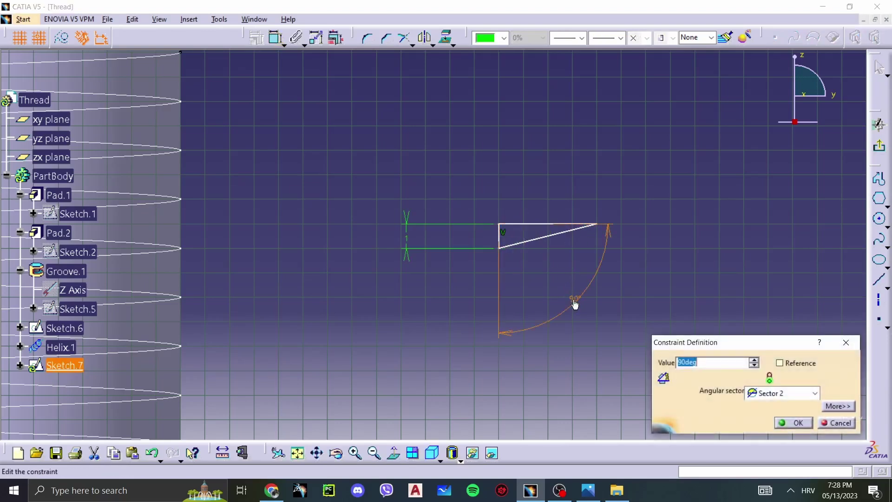
text(60)
key(Return)
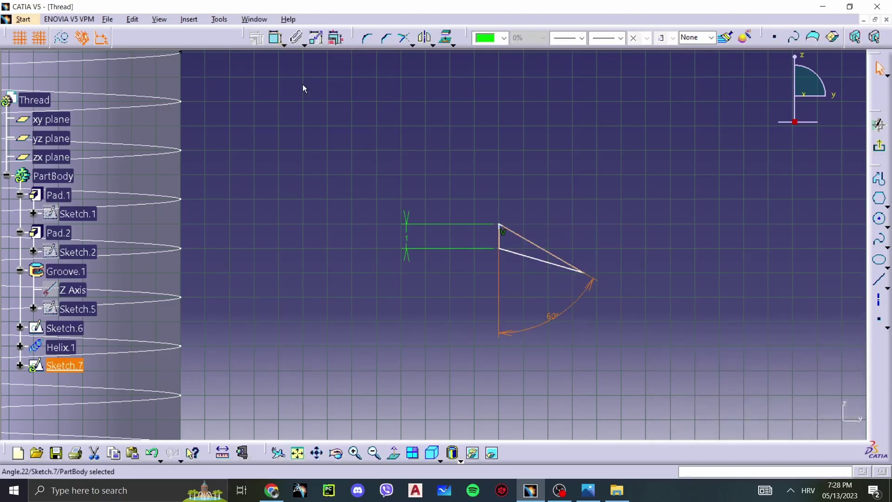
click(277, 38)
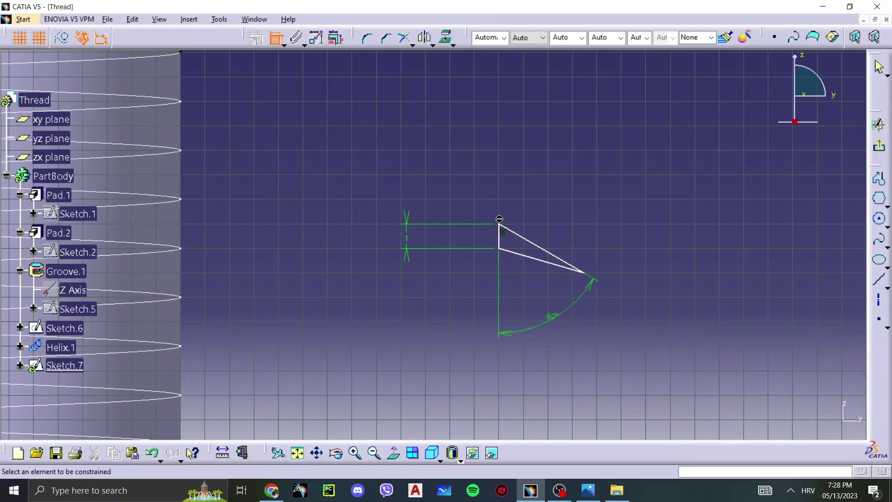
click(521, 254)
click(499, 240)
click(548, 222)
double_click(551, 226)
text(60)
key(Return)
- Make the triangle's corner point coincident with the helix end
ctrl+middle_drag(562, 263, 557, 163)
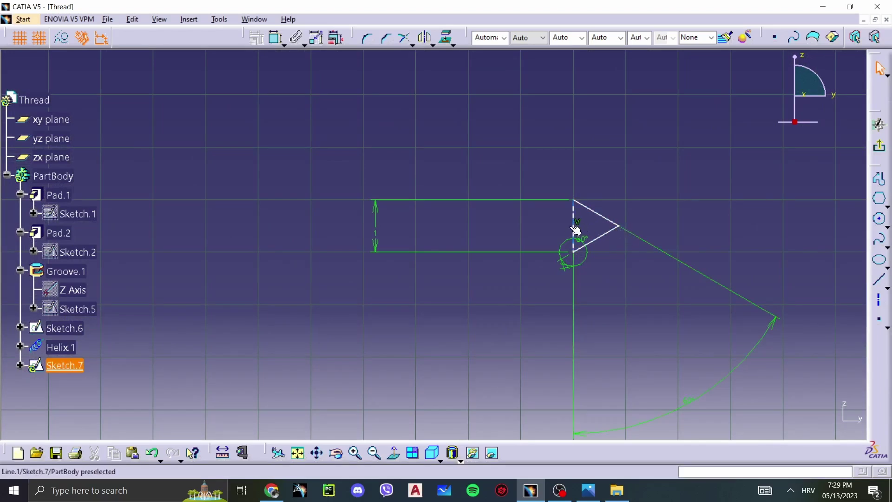
mouse_move(554, 232)
ctrl+middle_down()
mouse_move(557, 269)
mouse_move(691, 124)
mouse_move(487, 353)
mouse_move(513, 330)
ctrl+middle_up()
click(684, 139)
middle_drag(613, 206, 662, 108)
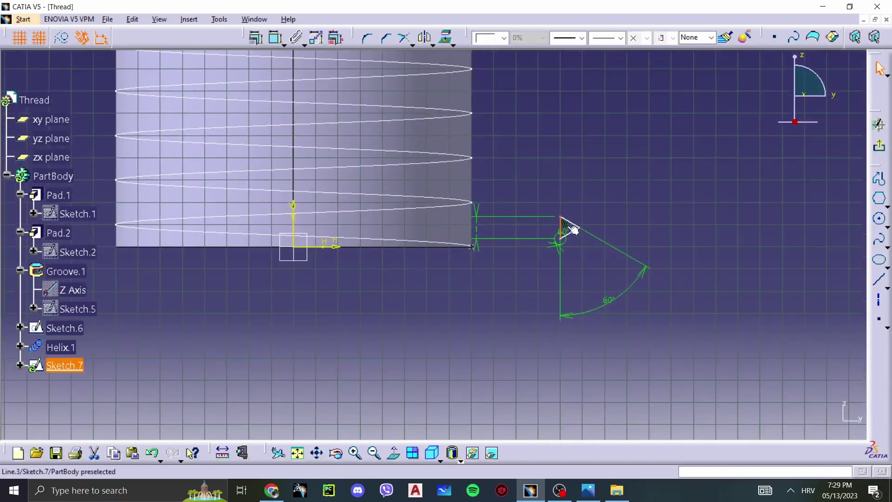
drag(562, 226, 508, 266)
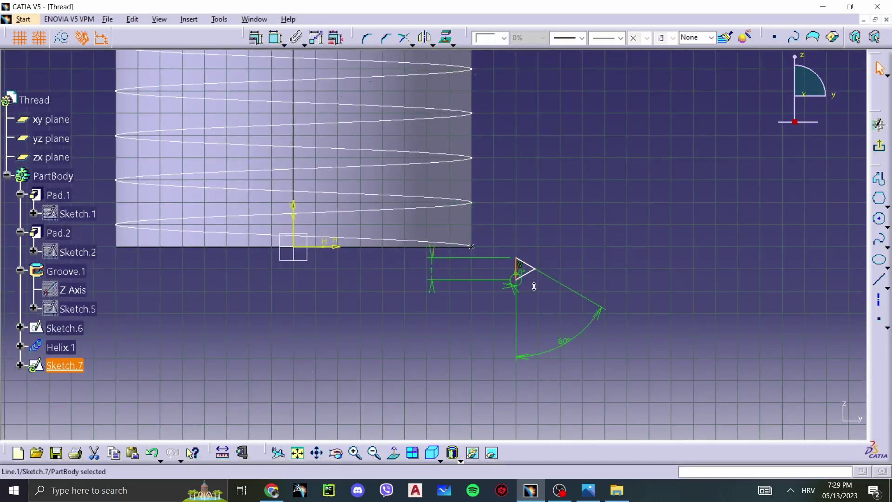
middle_drag(534, 285, 617, 244)
click(623, 289)
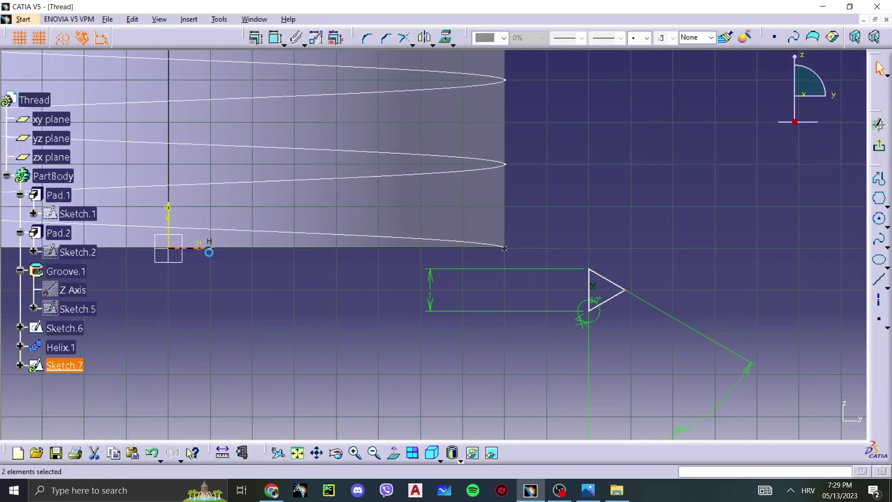
click(255, 40)
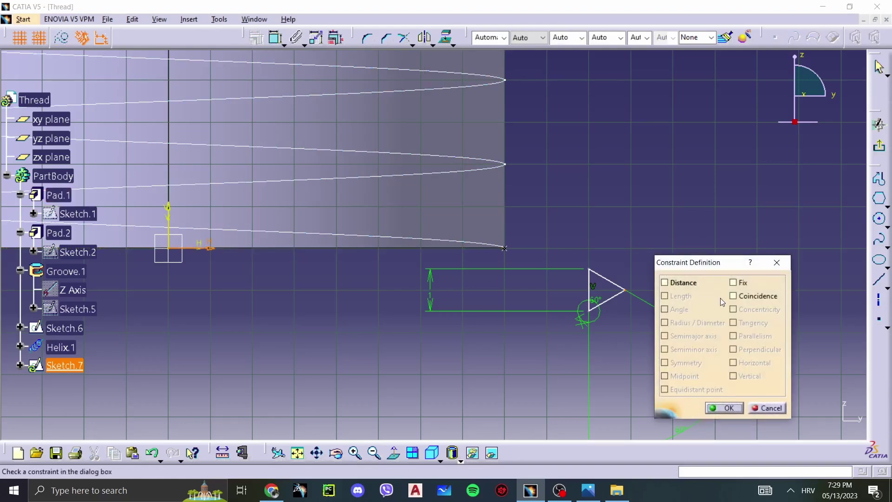
click(735, 296)
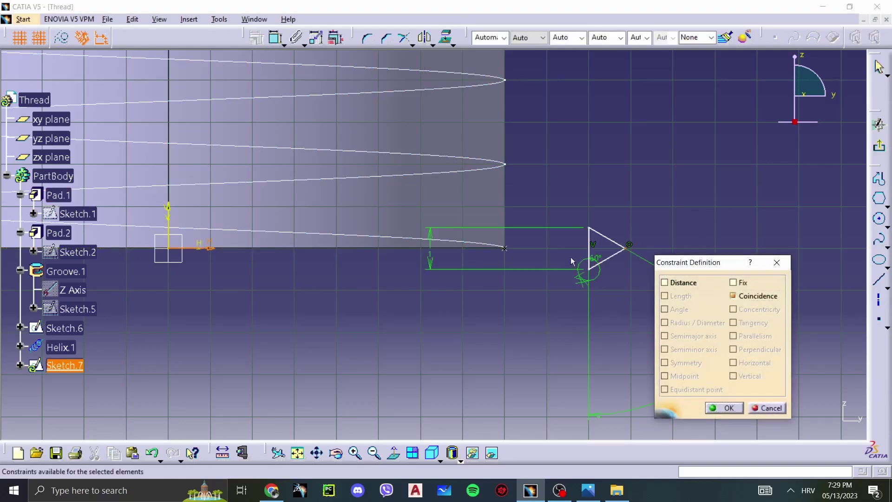
click(709, 408)
- Make the triangle's vertical edge coincident with the helix end point and exit the sketch
click(504, 250)
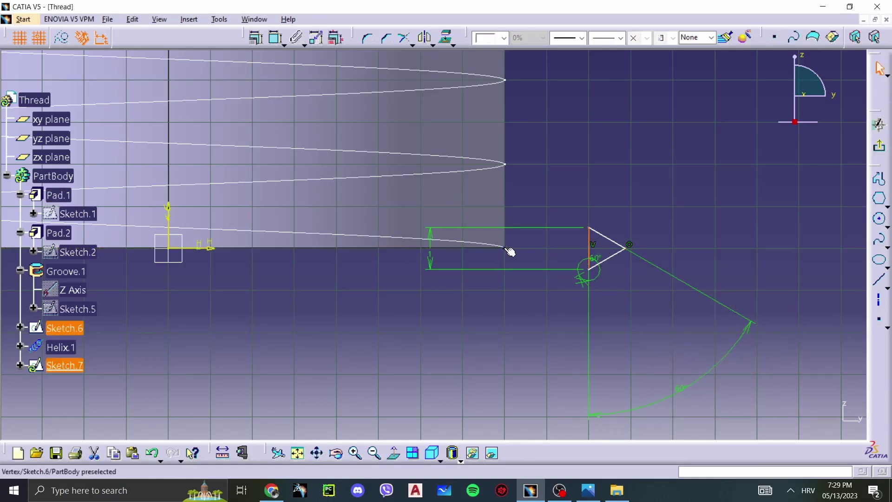
ctrl+click(268, 66)
click(255, 37)
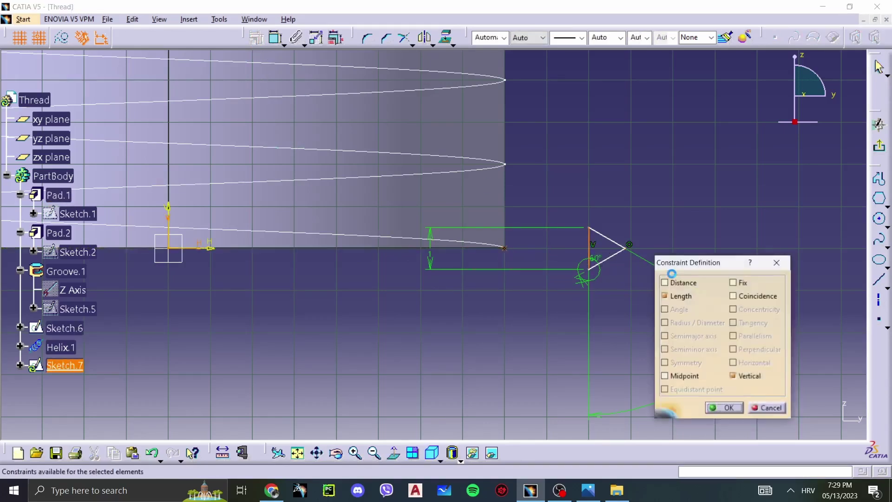
click(733, 296)
click(725, 409)
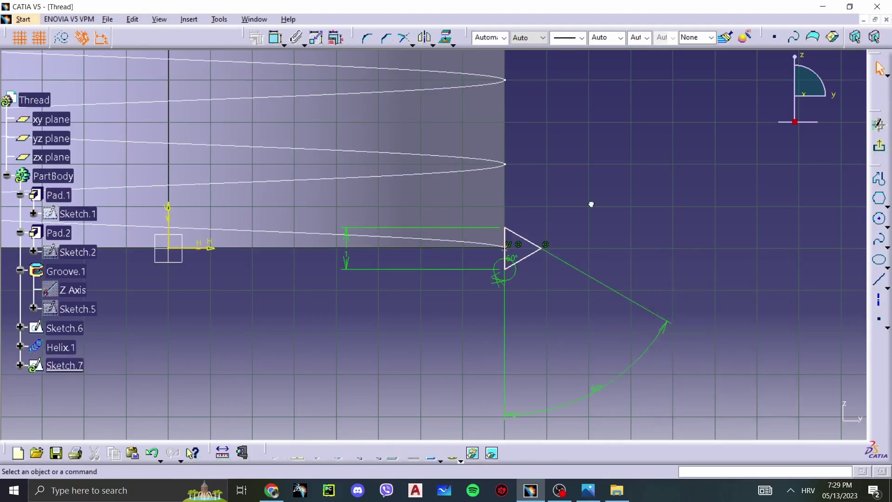
click(880, 157)
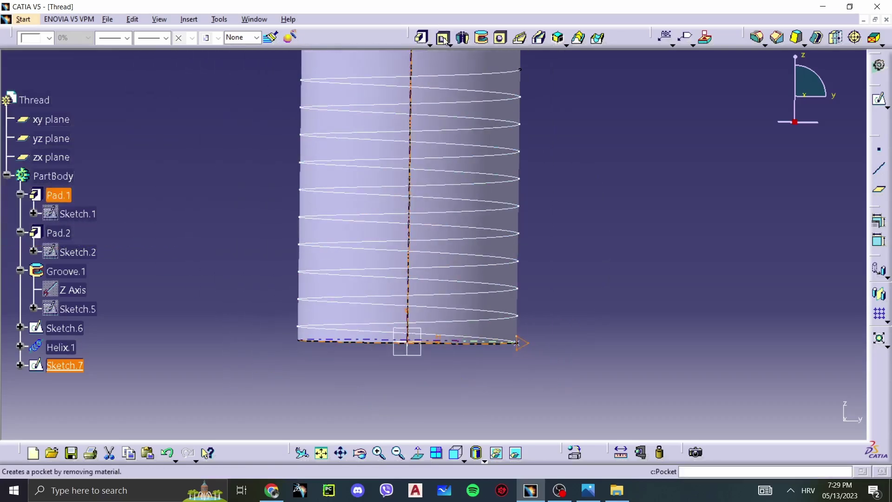
- Start a rib using Sketch.7 as profile and Helix.1 as center curve
click(561, 235)
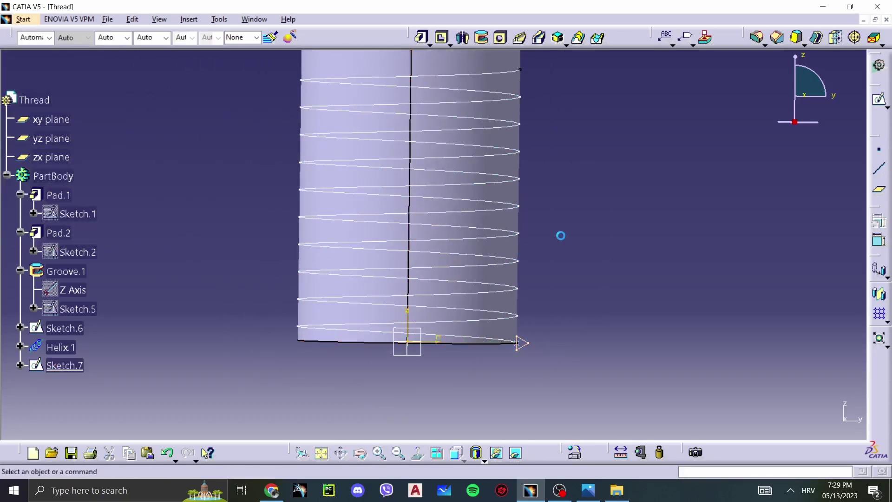
click(519, 37)
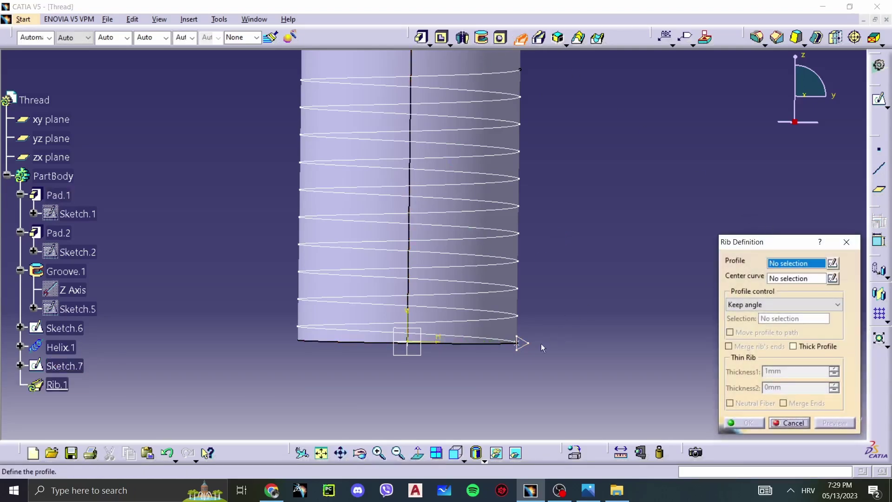
click(525, 354)
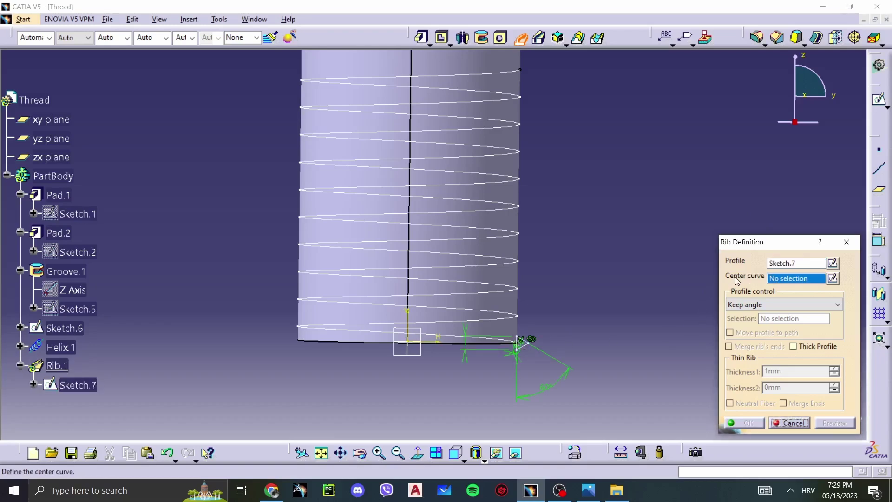
click(492, 319)
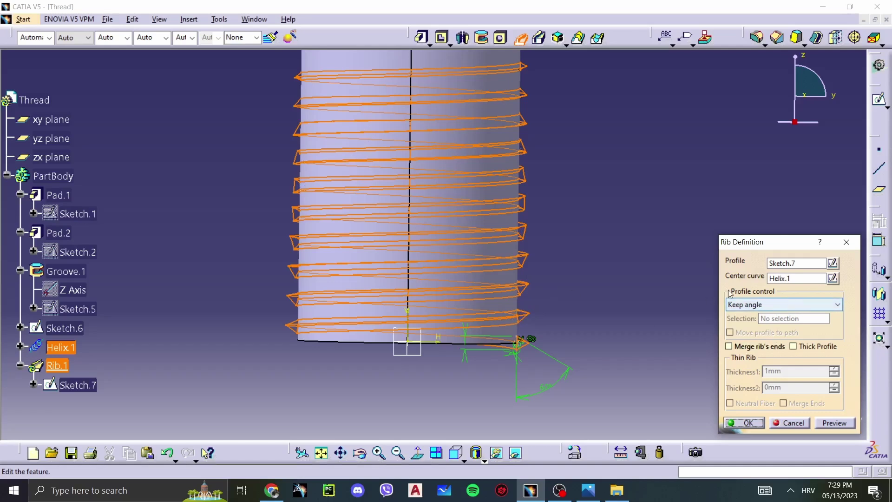
- Set profile control to Pulling direction along the Z Axis and create the thread rib
click(752, 306)
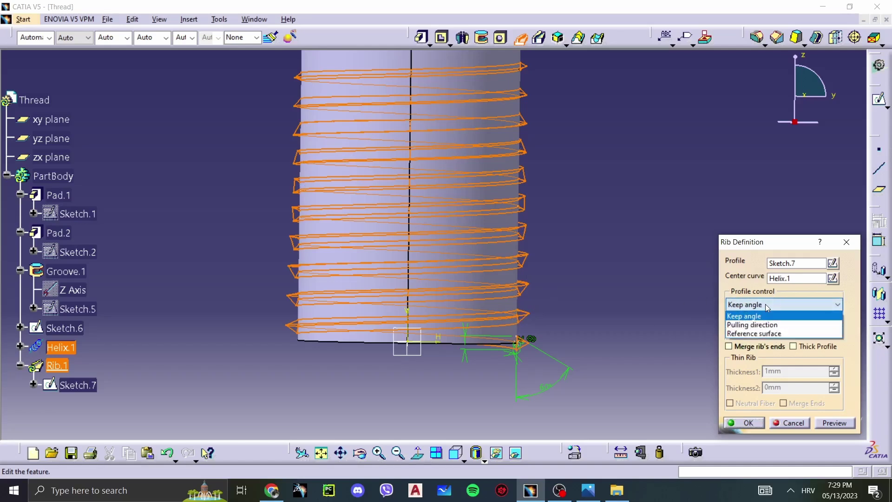
click(761, 322)
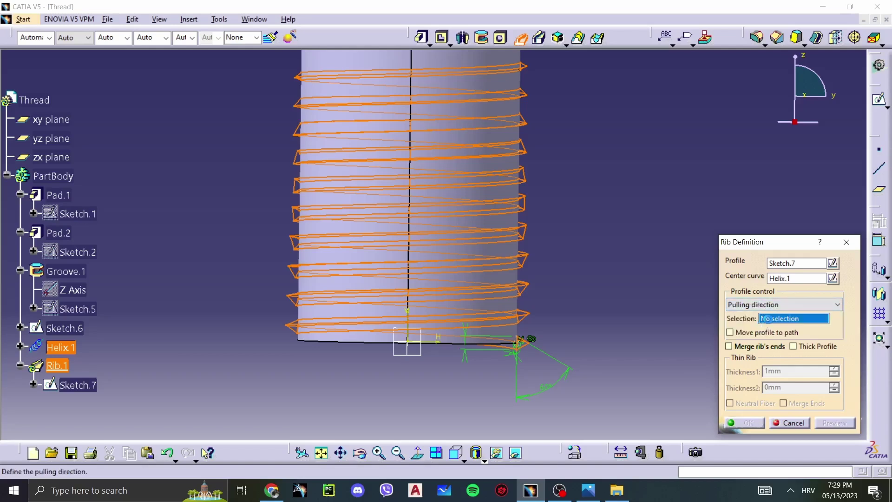
right_click(764, 319)
click(792, 369)
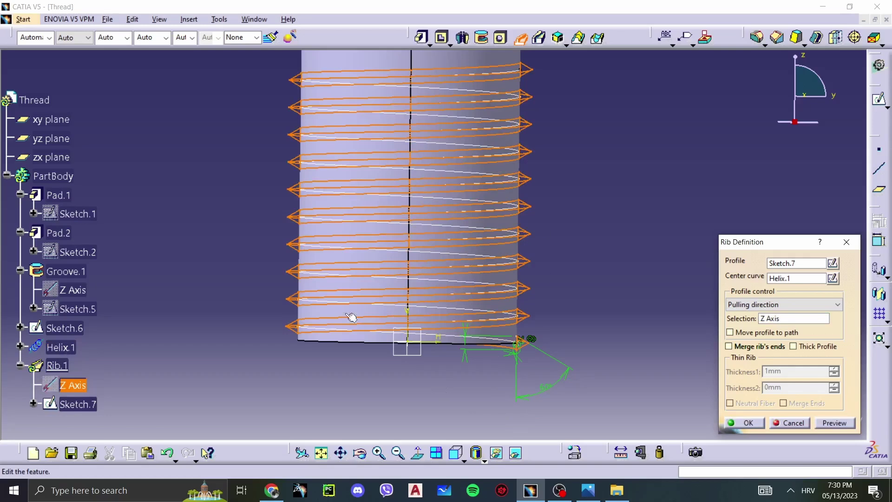
click(834, 423)
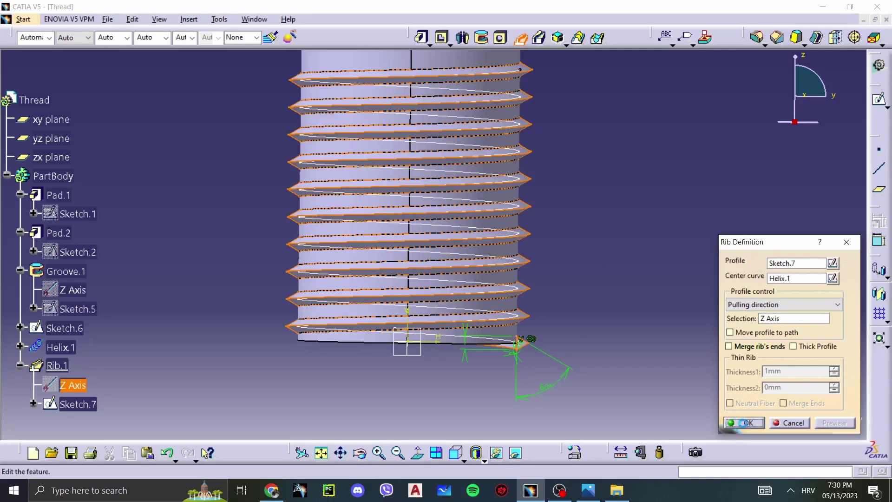
click(743, 424)
middle_drag(545, 217, 557, 272)
middle_drag(622, 269, 276, 93)
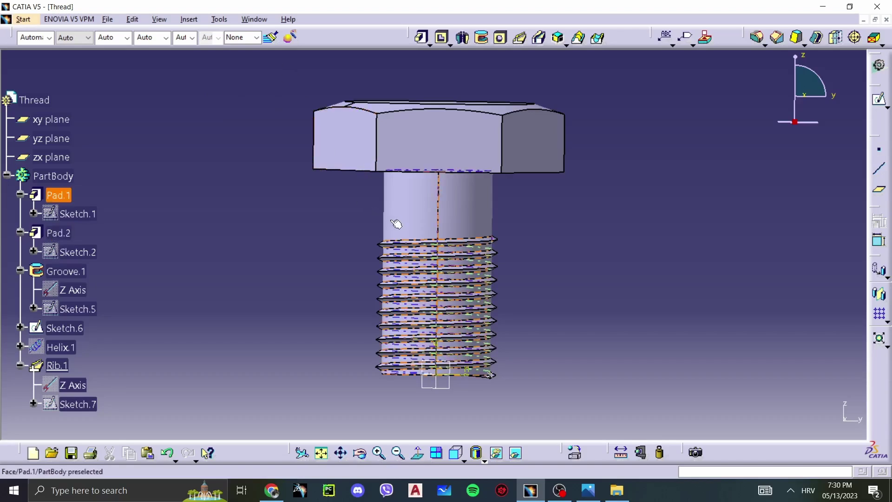
- Check the drawing's 2×45° tip chamfer in Photos, then return to CATIA
click(588, 490)
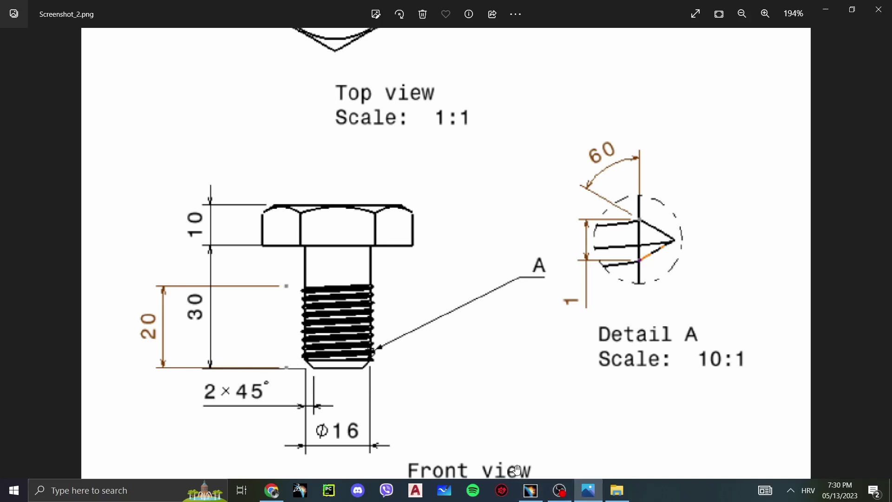
click(531, 490)
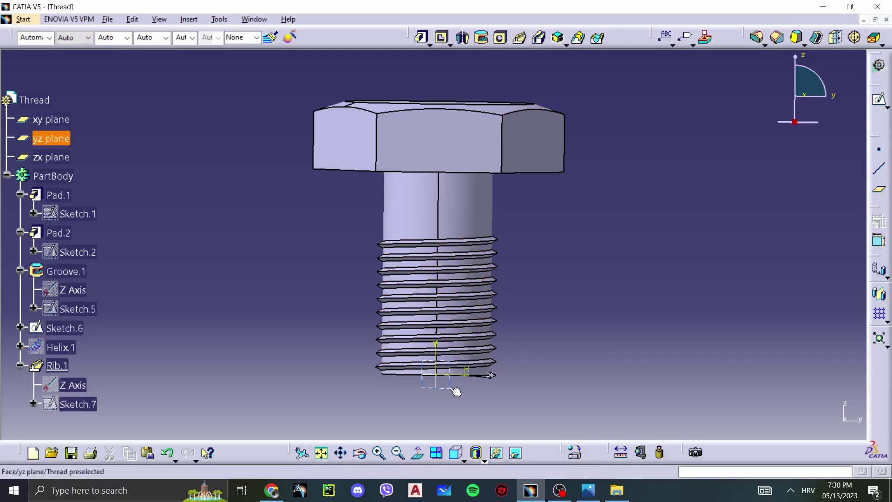
- On the yz plane, sketch a closed five-sided profile with a 45° edge at the screw tip as Sketch.8
click(429, 369)
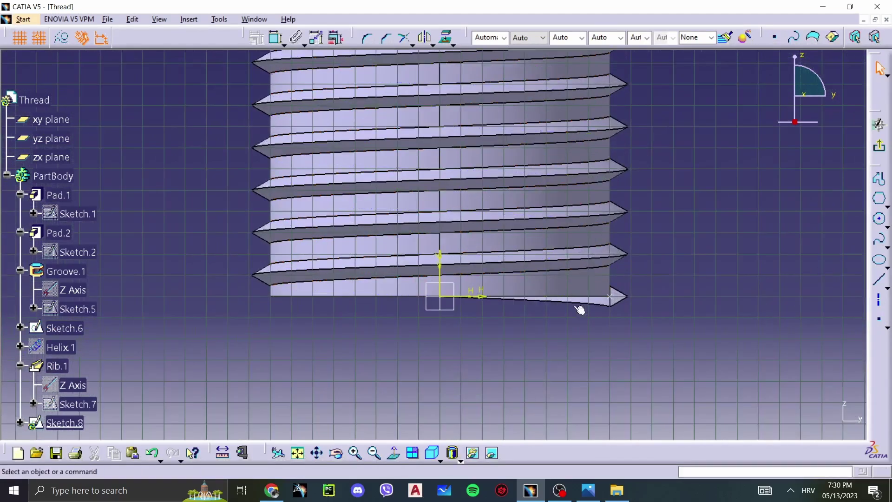
click(883, 186)
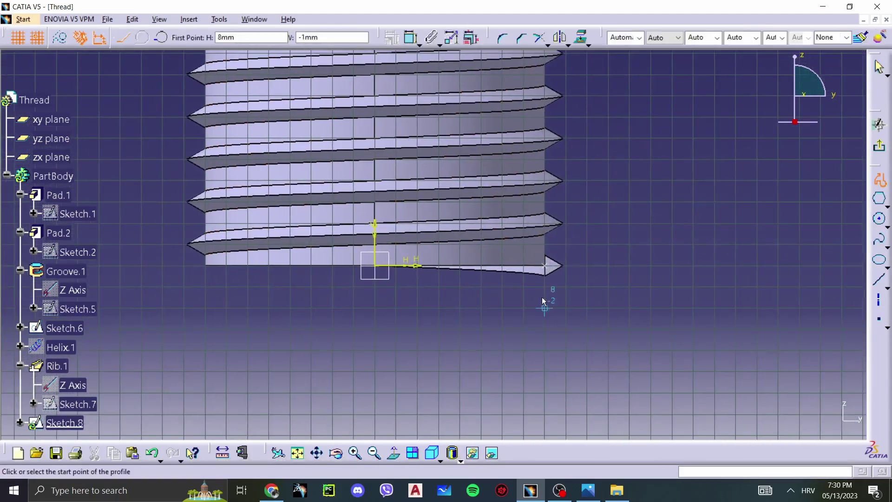
click(503, 265)
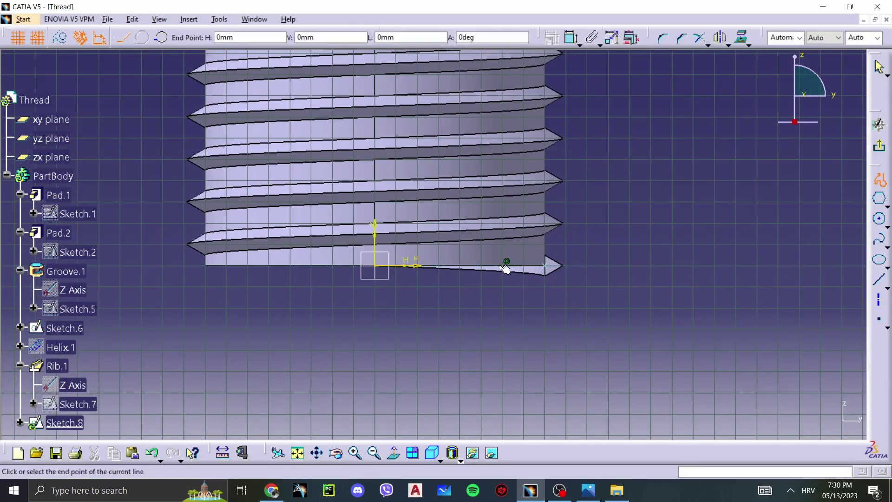
click(549, 226)
click(601, 225)
click(609, 312)
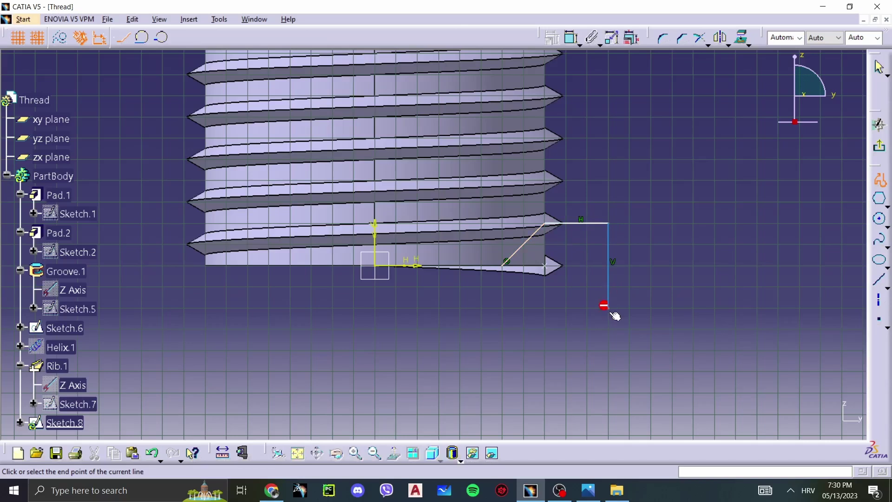
click(502, 308)
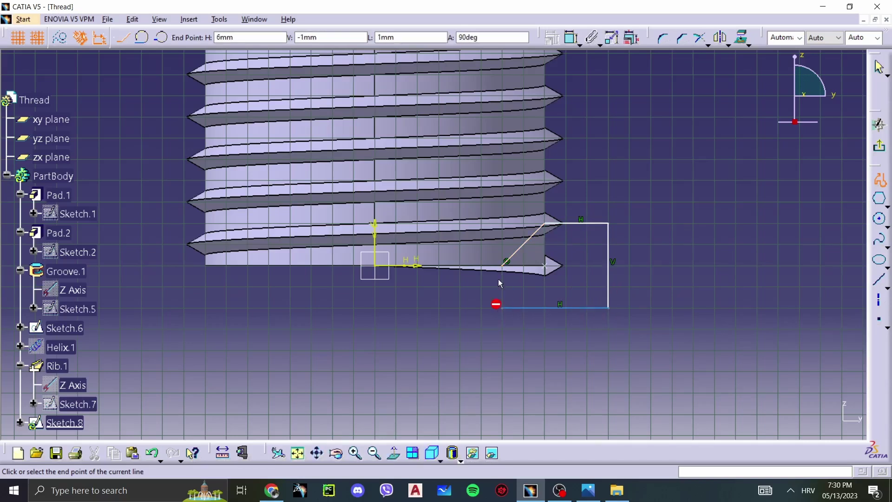
click(572, 280)
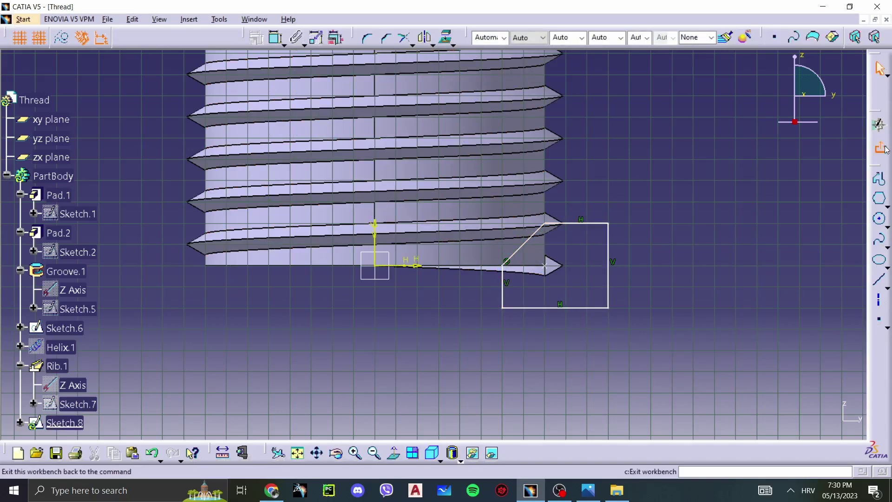
click(878, 125)
mouse_move(576, 221)
middle_down()
mouse_move(503, 239)
mouse_move(513, 275)
middle_up()
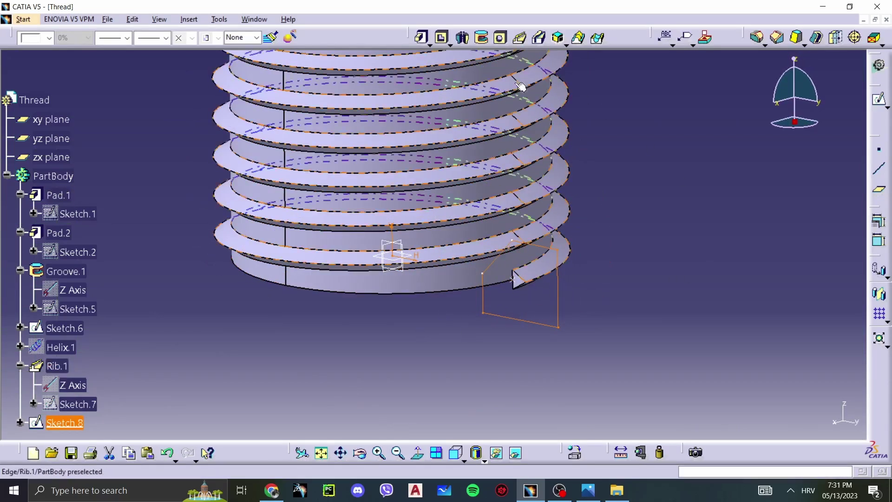
- Create Groove.2 by revolving Sketch.8 360° about the Z axis to chamfer the threaded tip
click(481, 38)
click(482, 38)
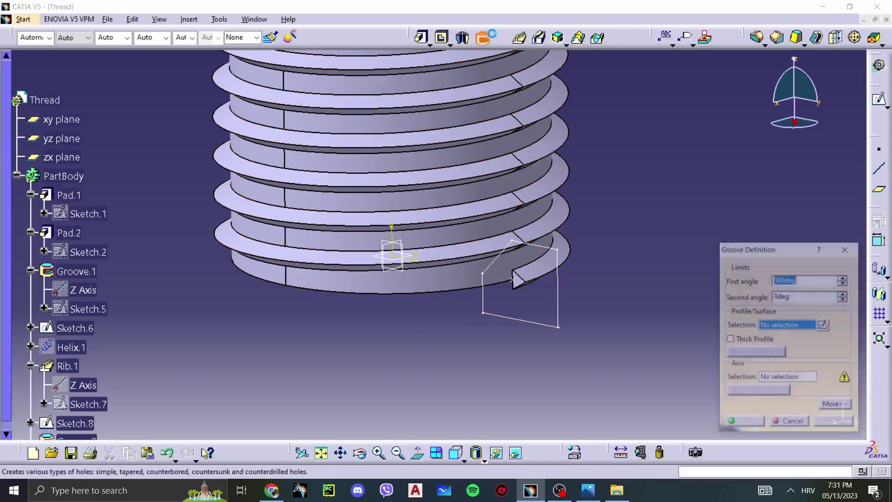
click(561, 318)
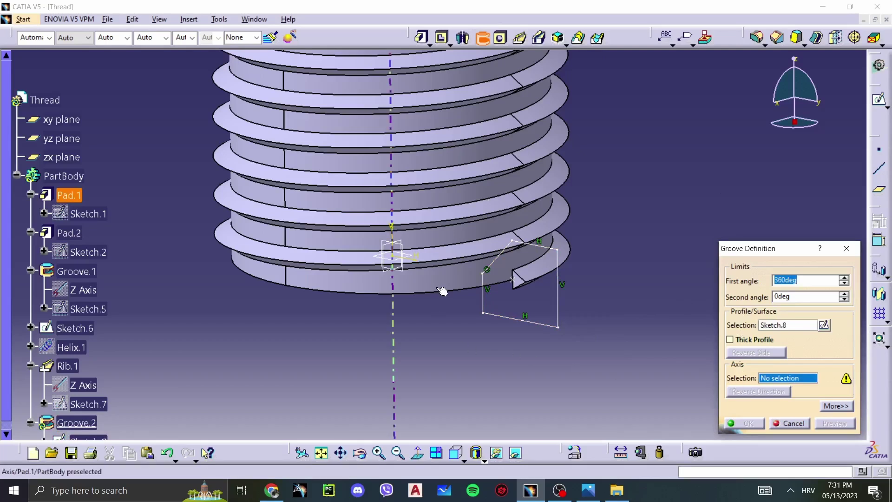
scroll(514, 275, down, 5)
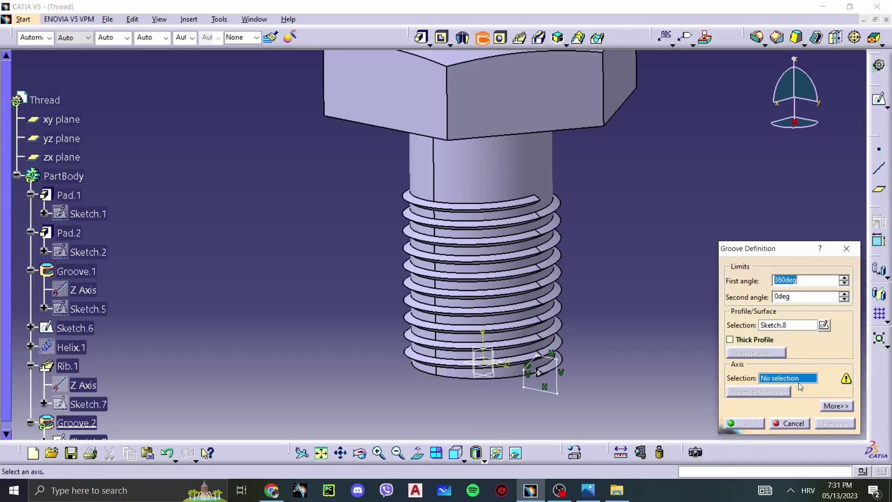
right_click(762, 378)
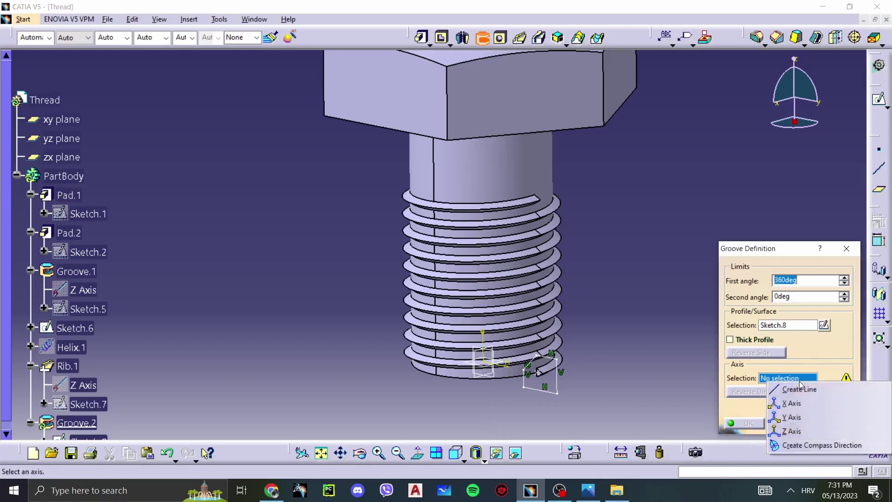
click(791, 431)
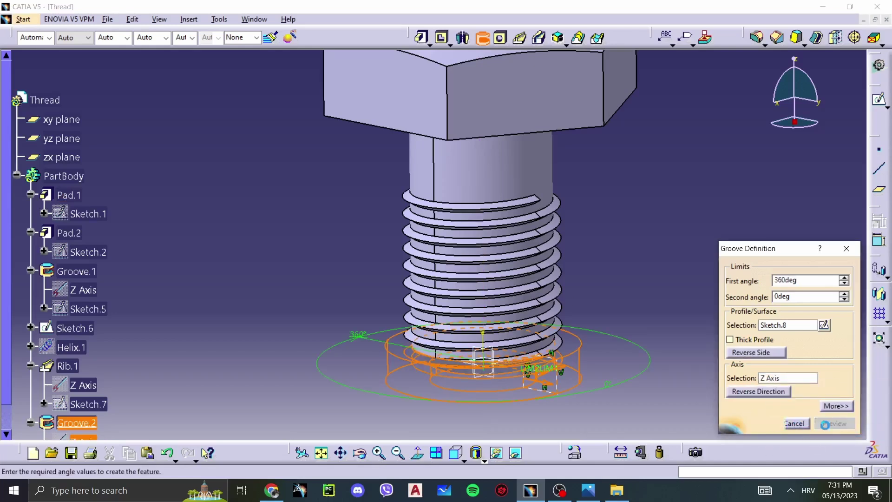
click(743, 423)
middle_drag(386, 251, 575, 271)
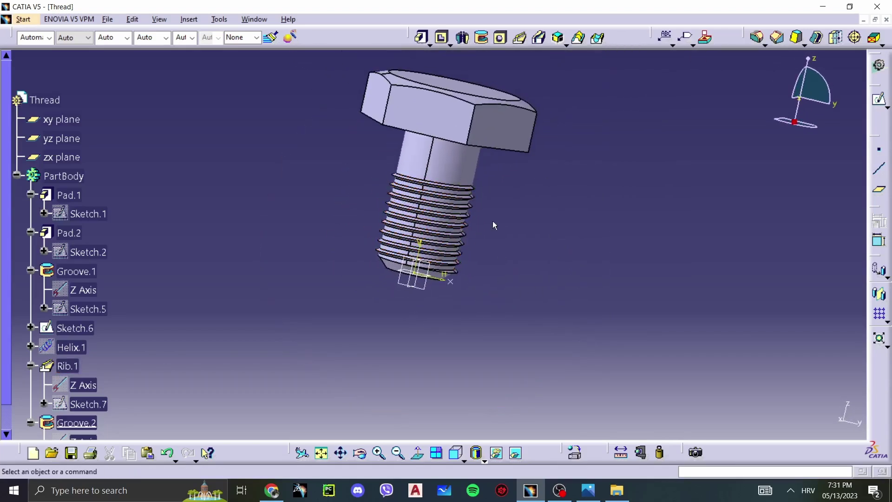
middle_drag(492, 225, 525, 259)
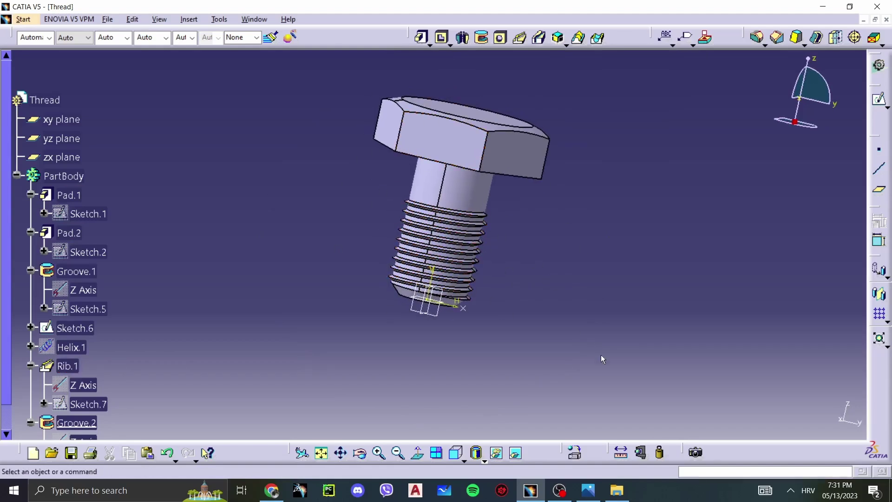
- Show Screenshot_2.png in Photos, zoomed out to the full bolt drawing
click(588, 489)
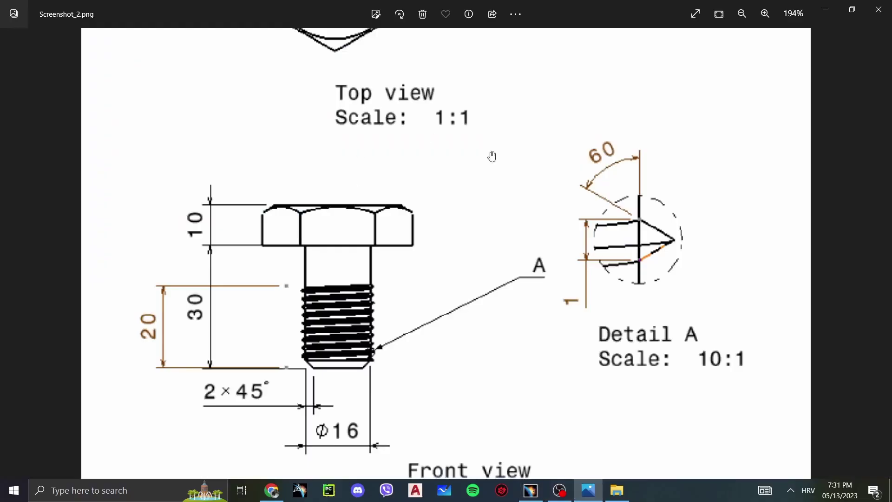
scroll(466, 163, down, 2)
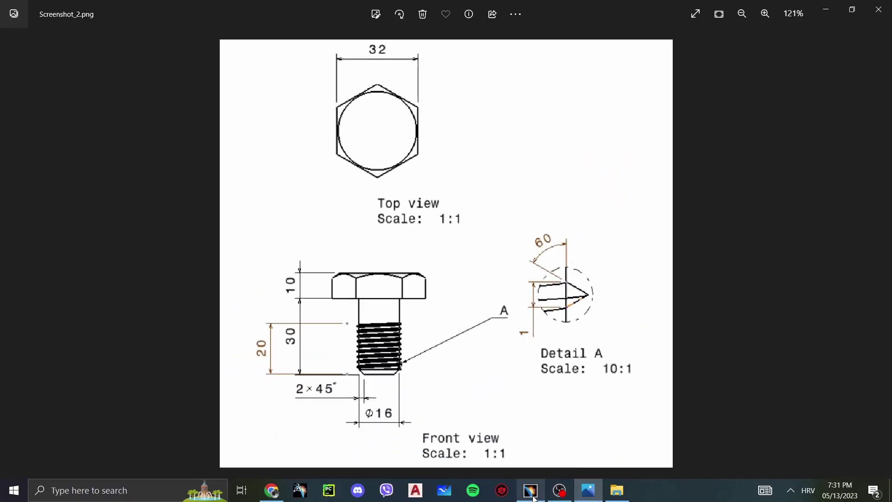
mouse_move(535, 498)
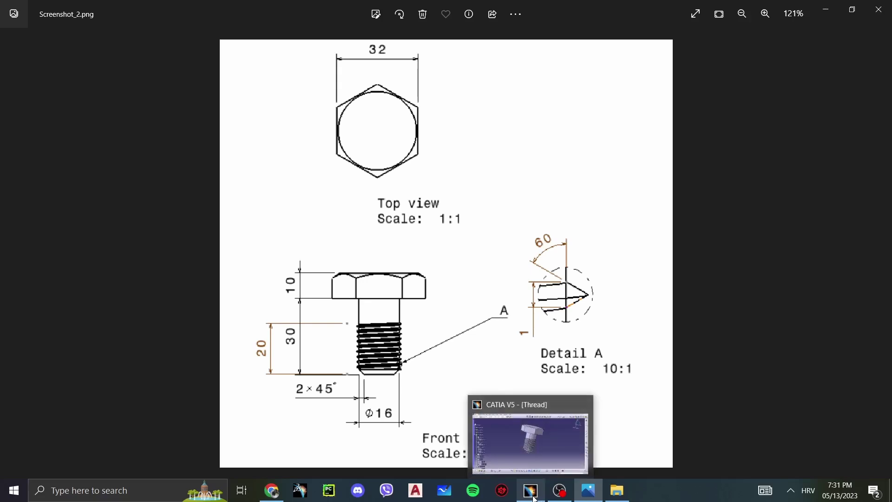